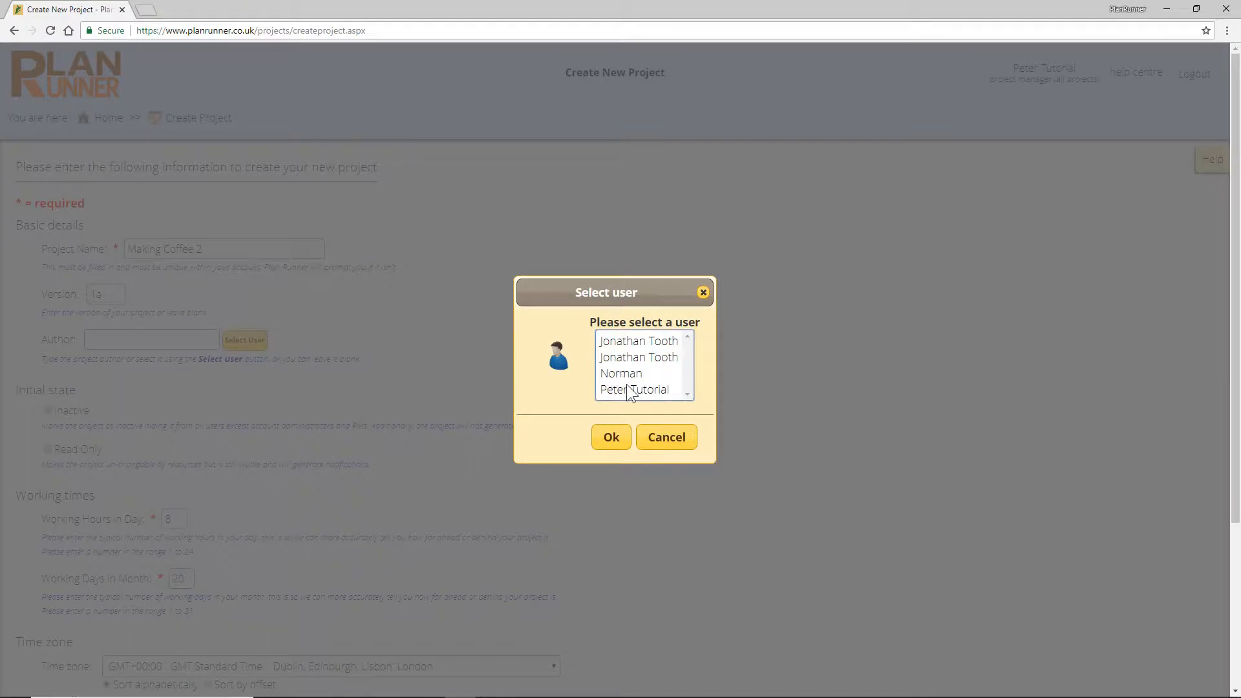
Step: Choose the last listed user as the project's author and mark the new project Inactive and Read Only
left_click(626, 390)
double_click(626, 387)
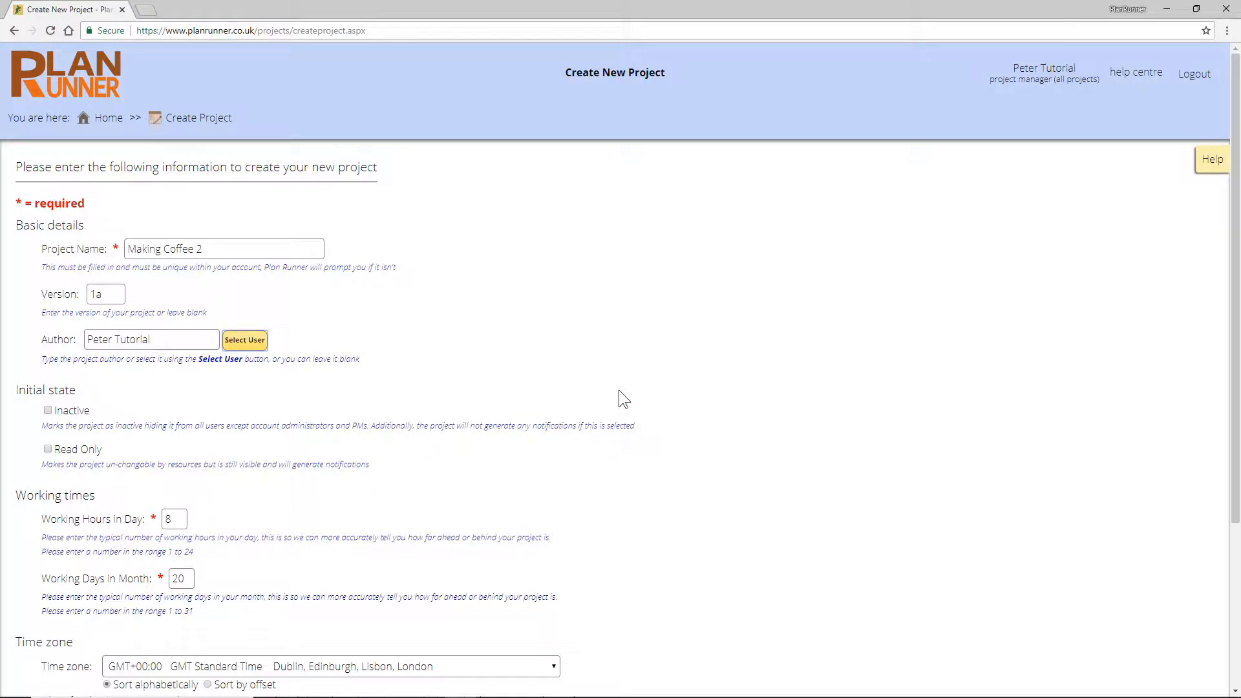
left_click(68, 412)
scroll(67, 449, "down", 3)
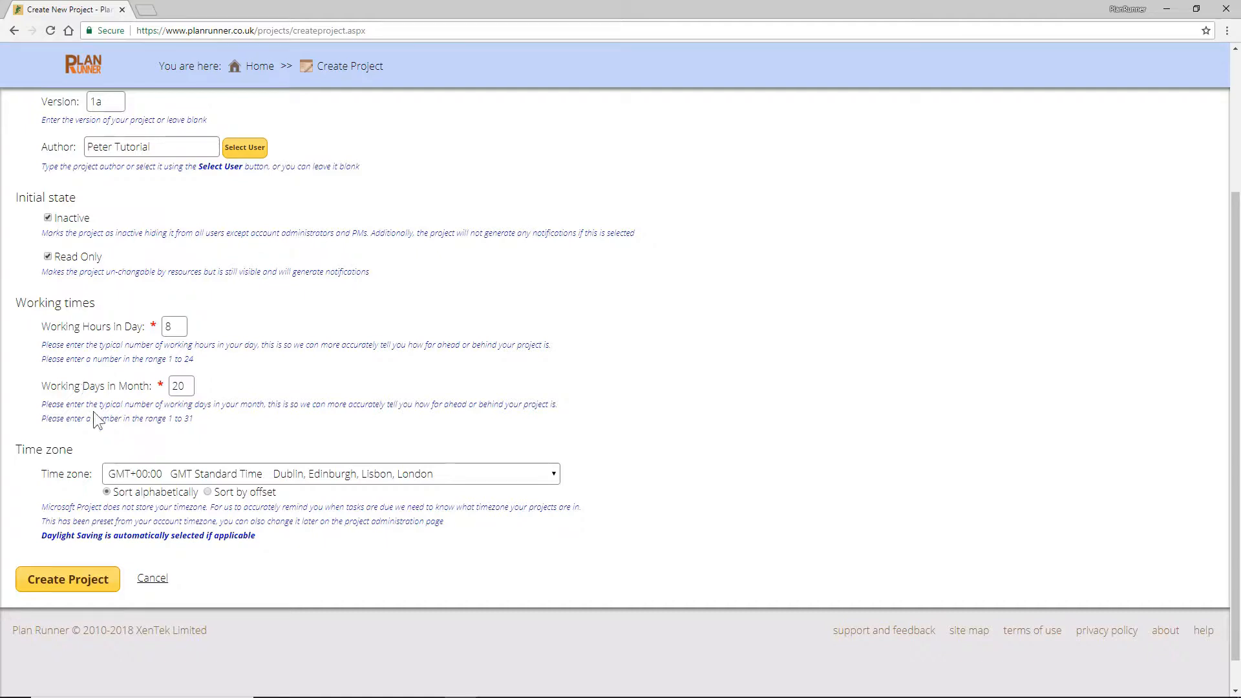
Step: Keep the GMT Standard Time zone (Dublin, Edinburgh, Lisbon, London) and create the project
left_click(137, 480)
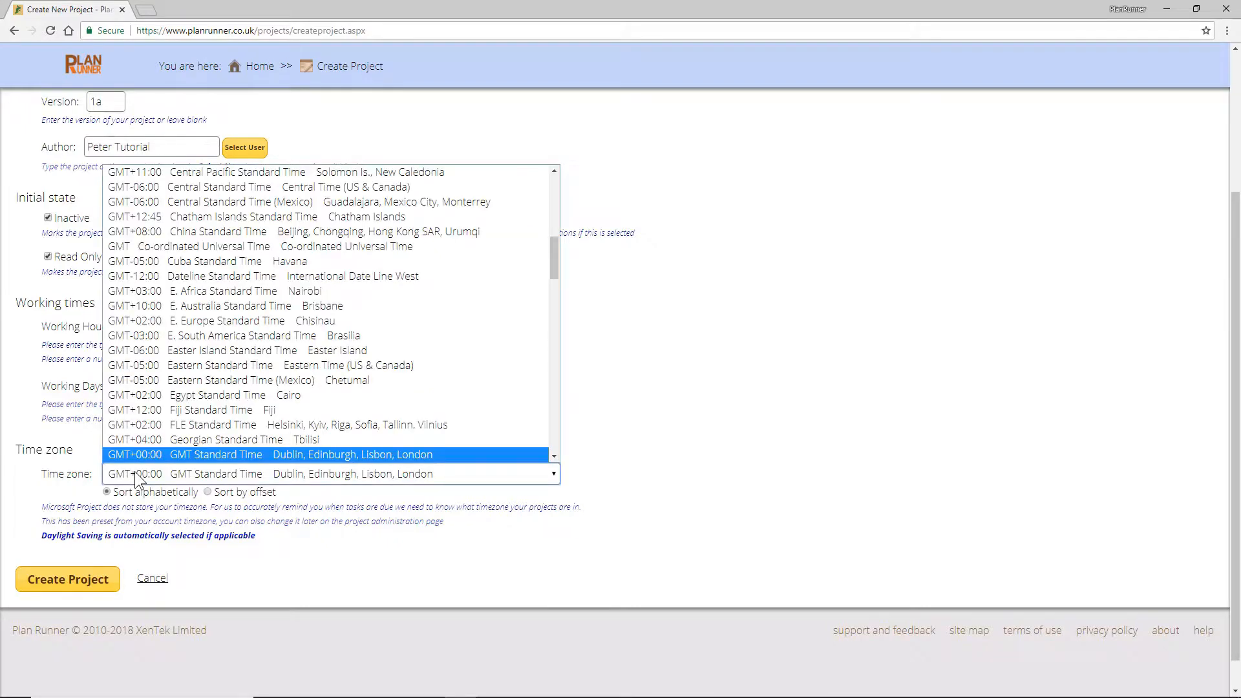
left_click(635, 460)
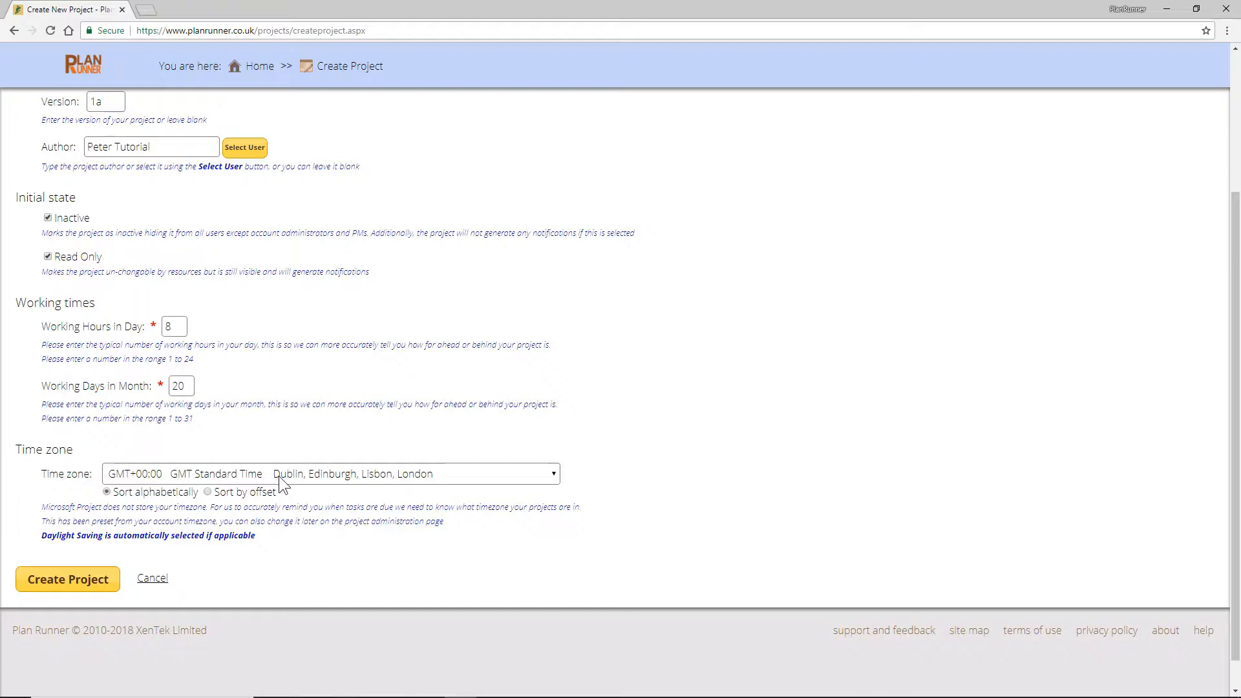
left_click(87, 584)
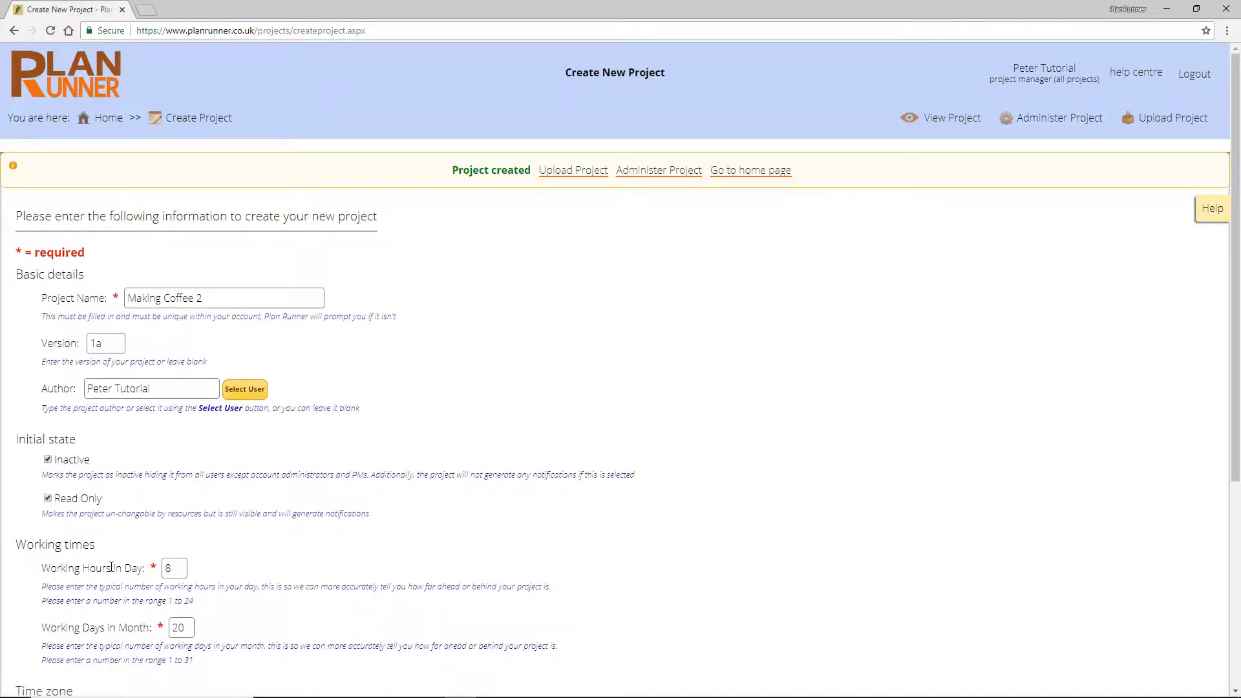
Step: Upload the plan file Making Coffee.mpp from the Projects folder to the new Making Coffee 2 project
left_click(572, 177)
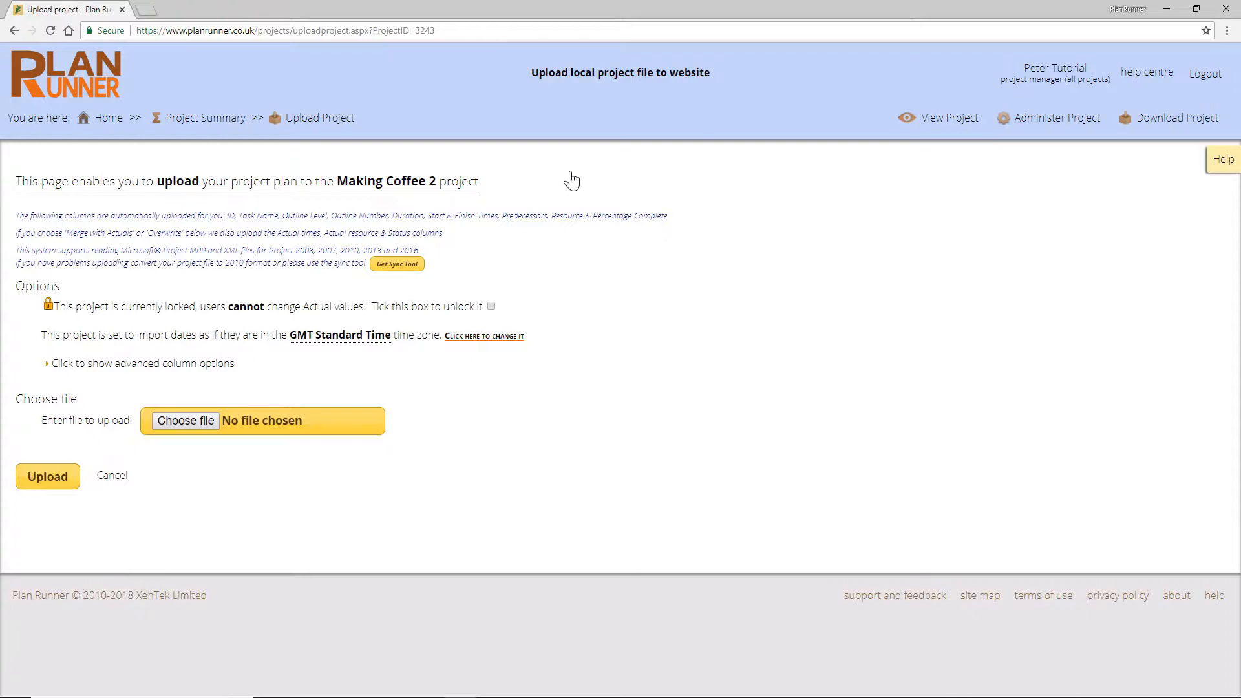
left_click(194, 423)
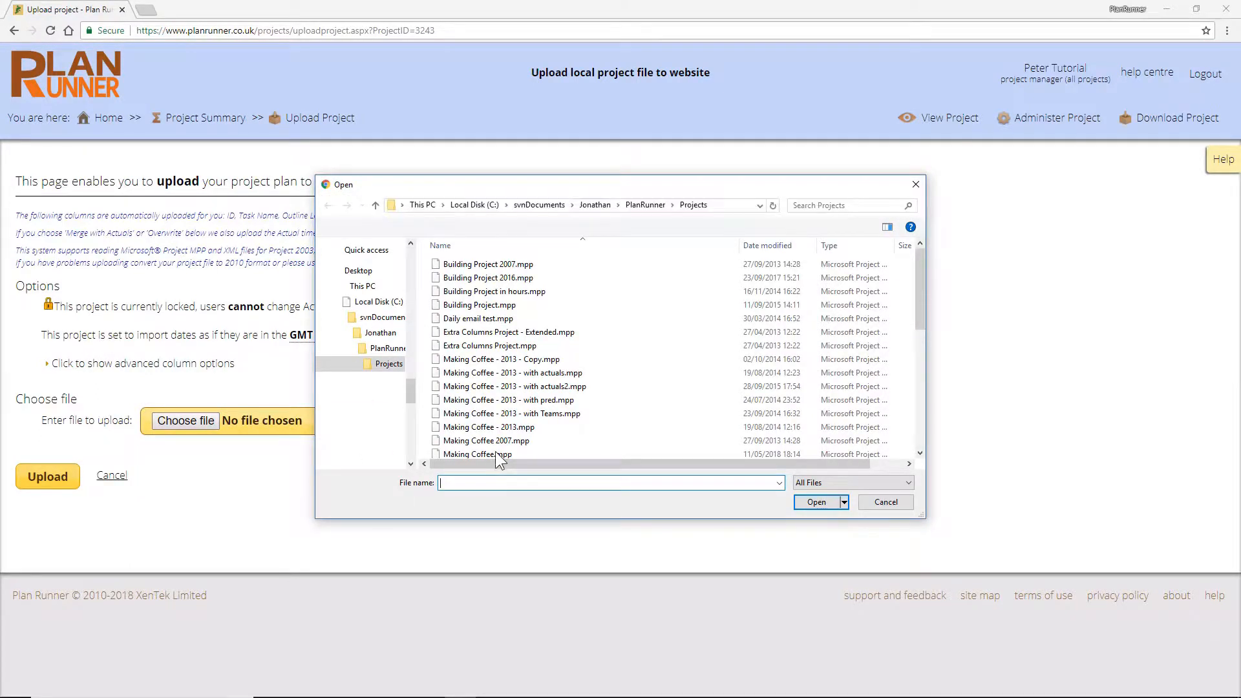
double_click(497, 454)
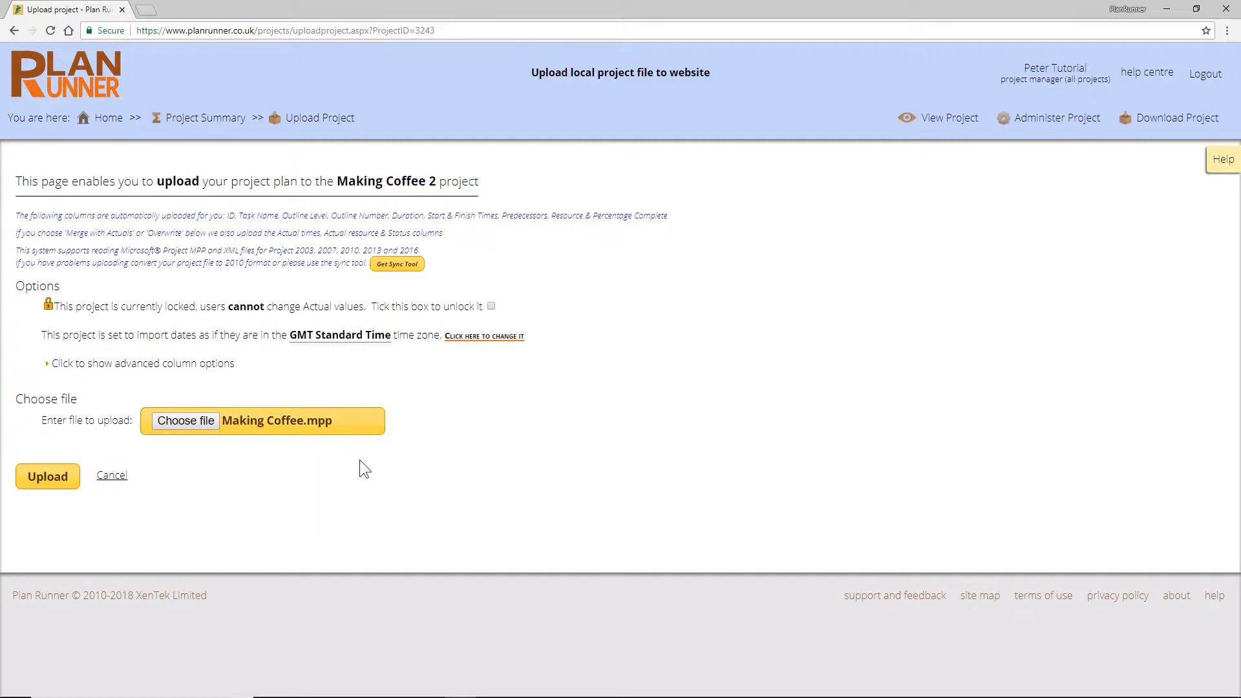
left_click(49, 478)
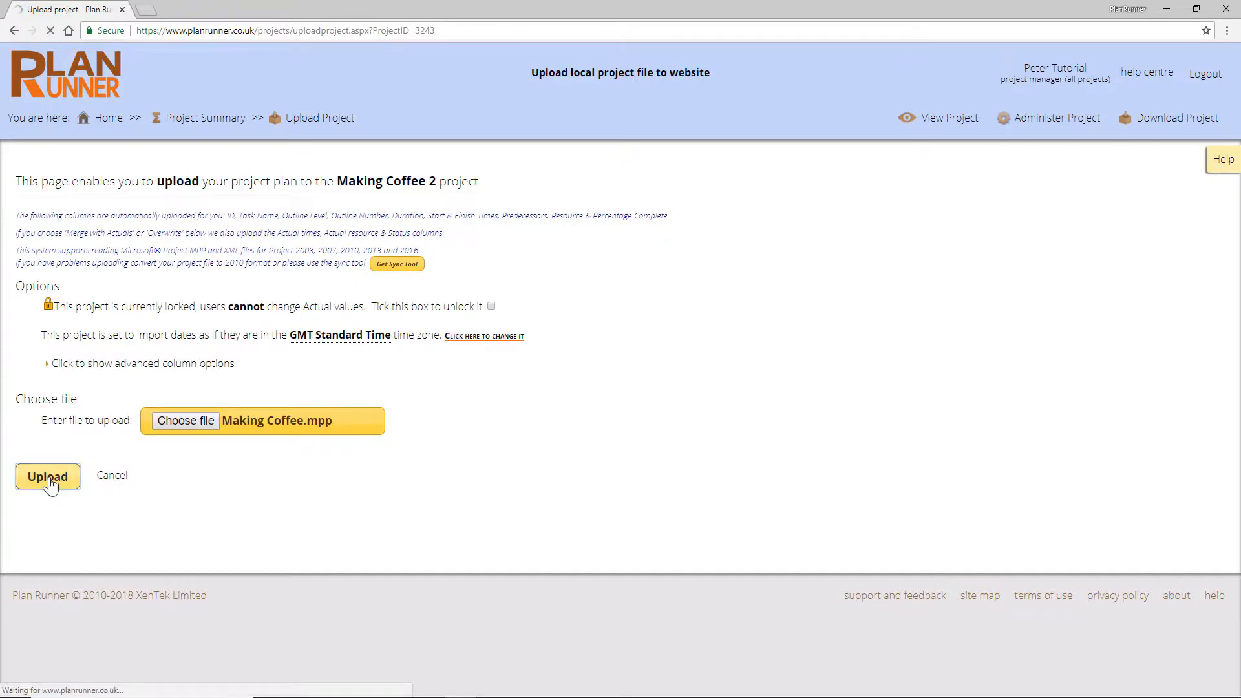
Step: Match the Coffee Lover project resource to the third listed user with the Resource access level and save the match
scroll(51, 485, "down", 3)
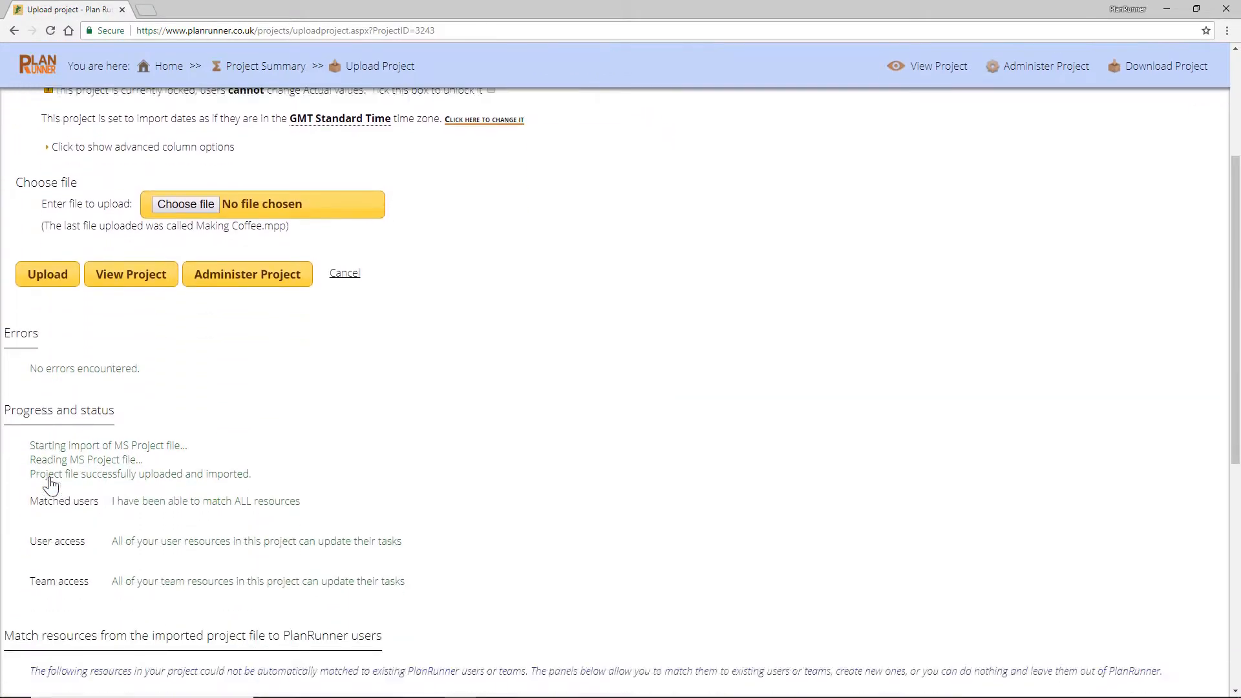
scroll(51, 485, "down", 4)
scroll(50, 484, "up", 1)
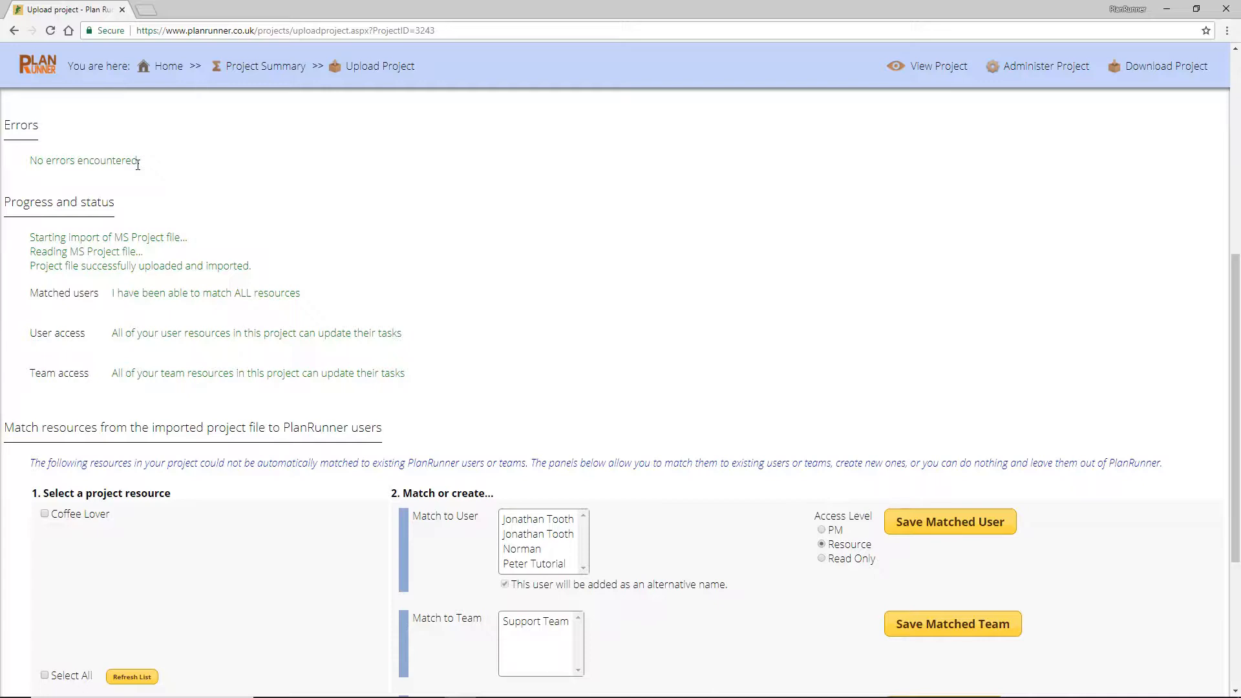
scroll(138, 165, "down", 4)
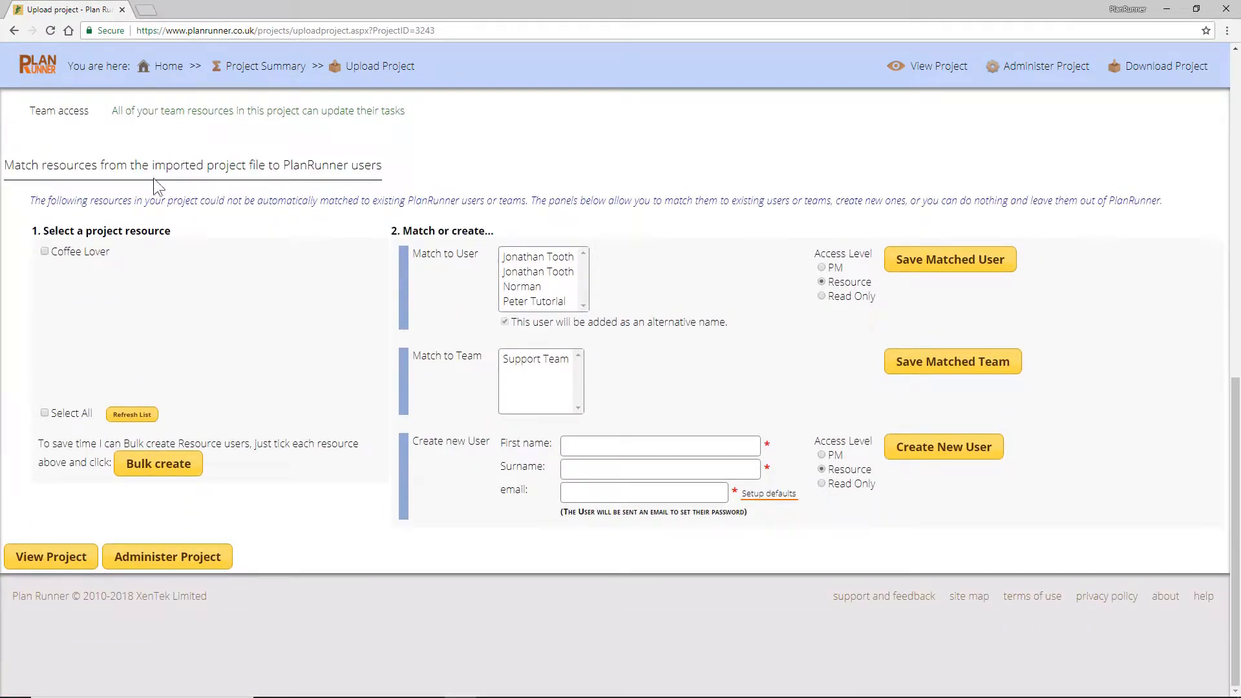
left_click(60, 257)
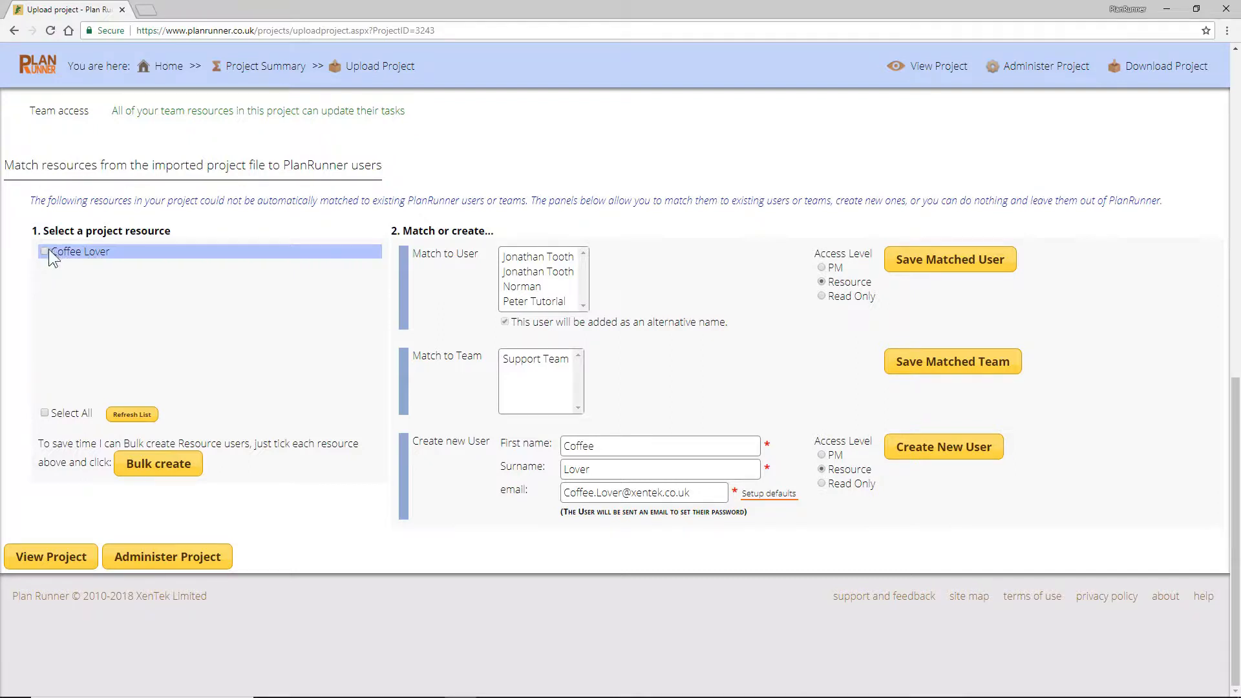
left_click(46, 252)
left_click(535, 290)
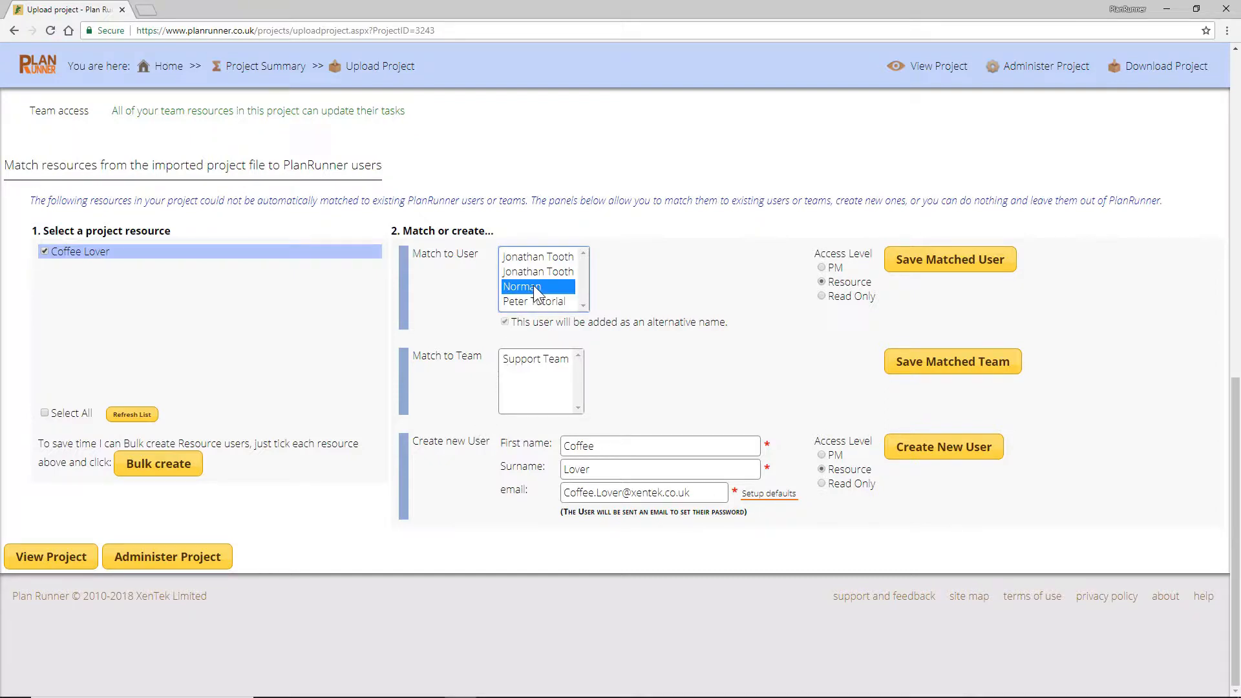
left_click(911, 259)
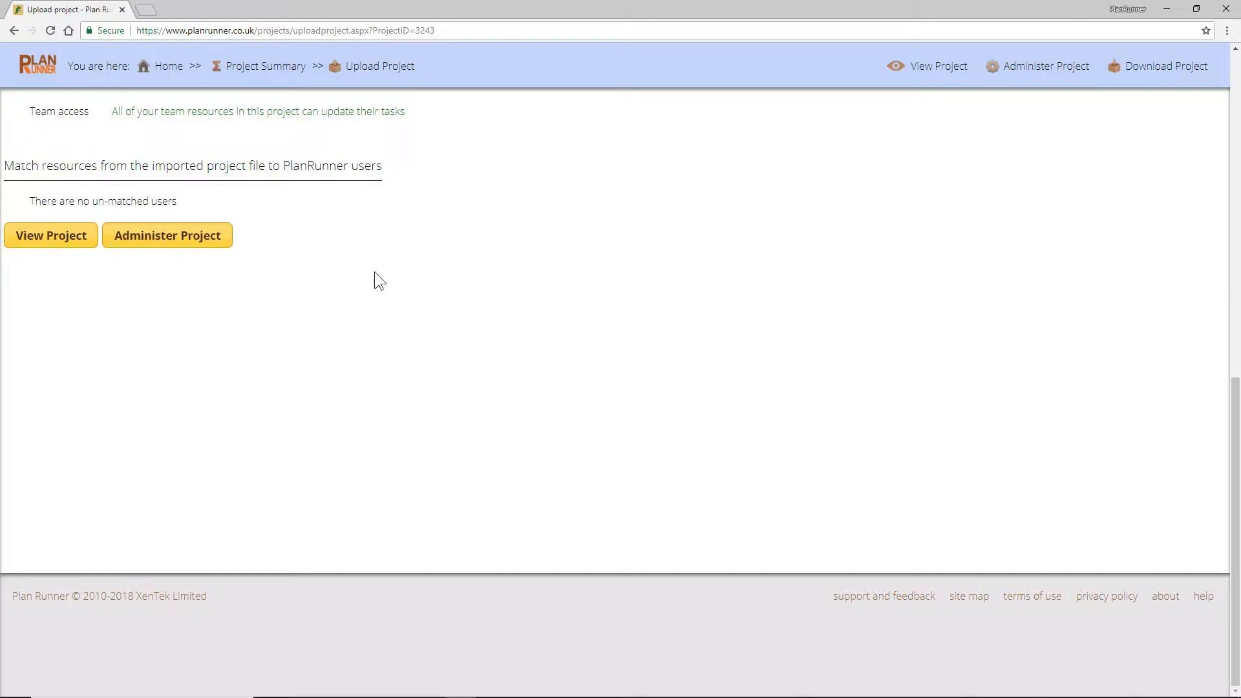
Step: Open the project's administration page and save its Basic Information with Inactive cleared and Unlocked selected
left_click(169, 240)
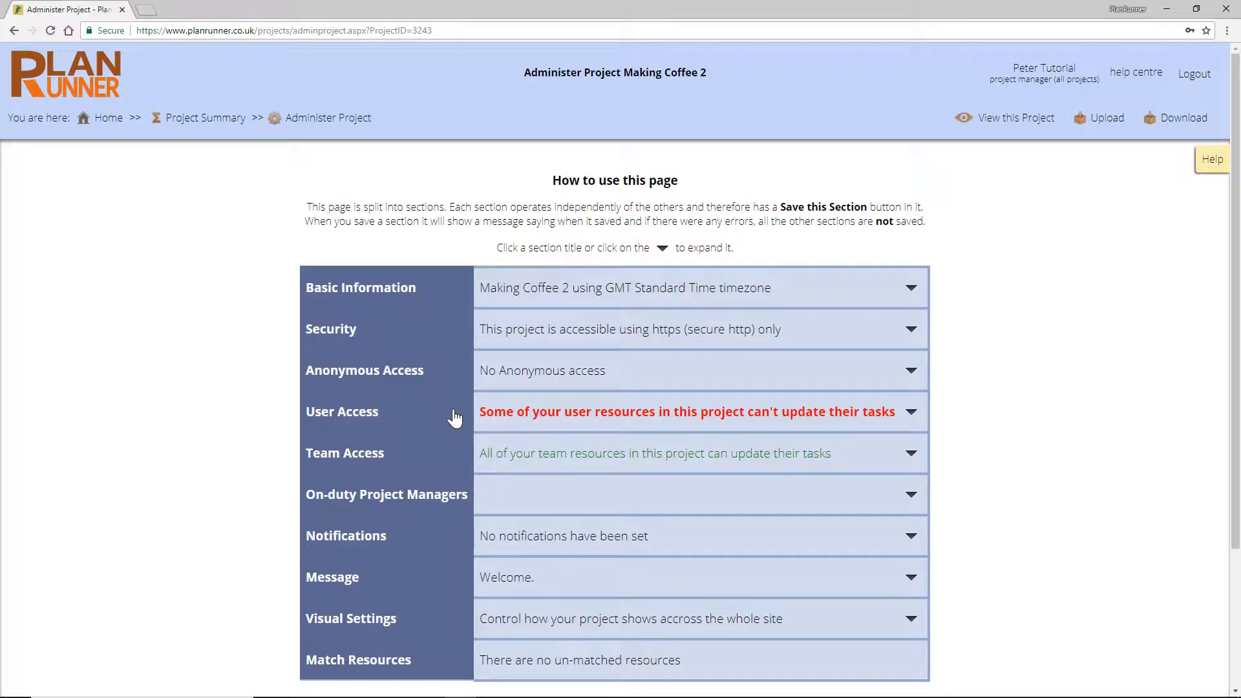
left_click(429, 299)
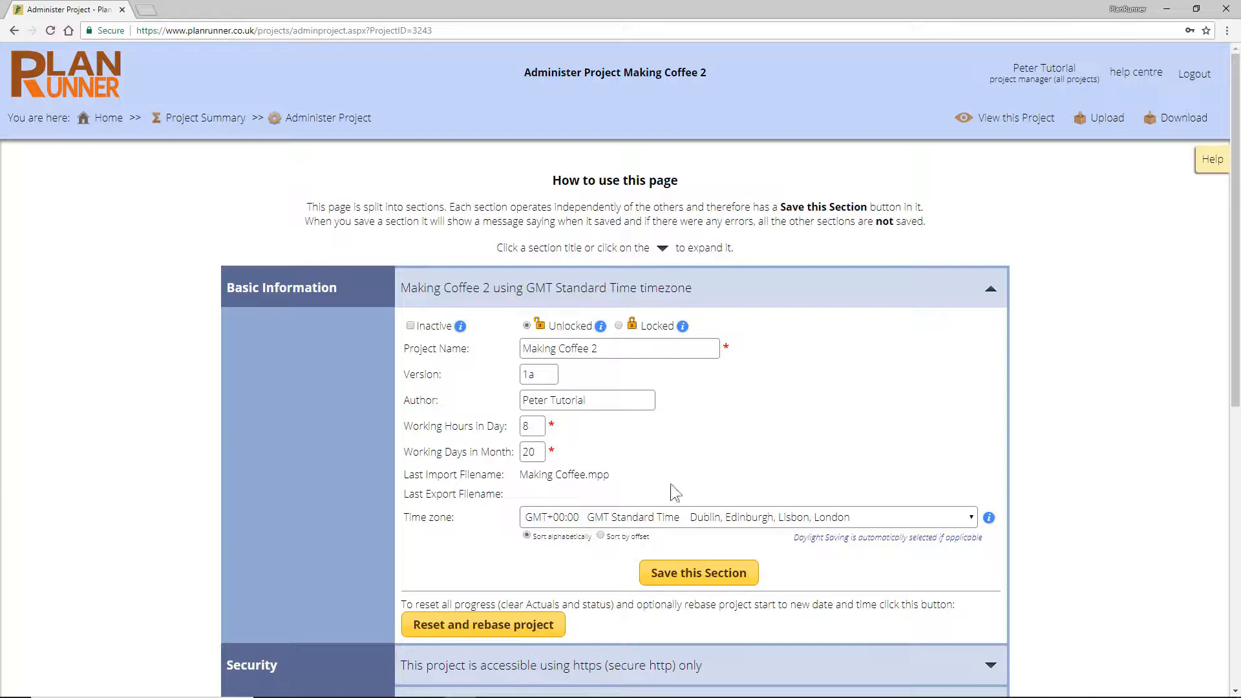
left_click(686, 581)
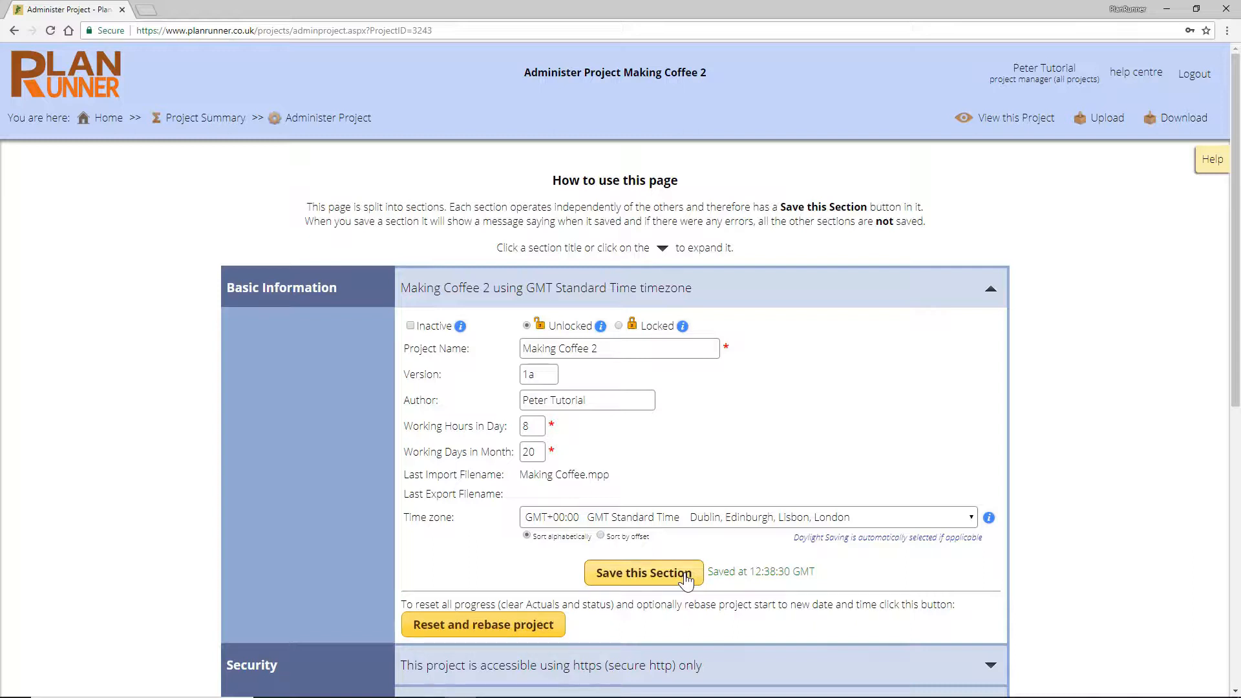
Step: Prepare a project reset and rebase to 14 Jun 2018 00:00 with the confirmation word RESET, cancel it, and collapse Basic Information
left_click(520, 627)
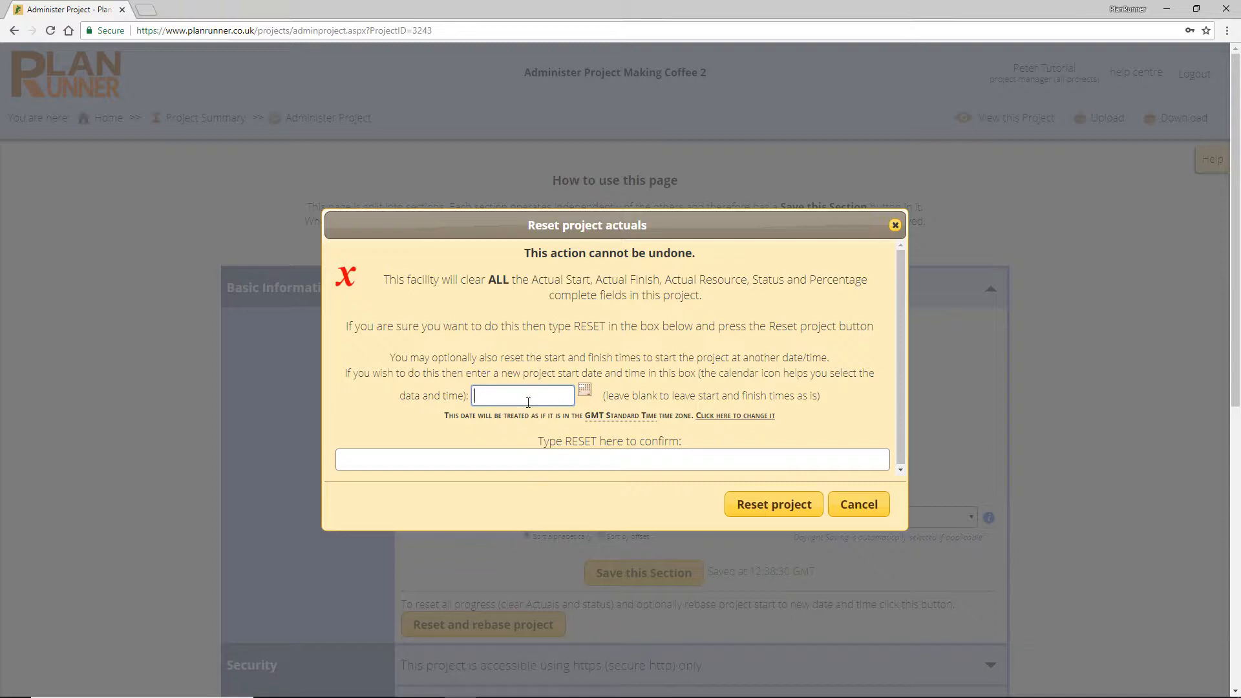
left_click(584, 390)
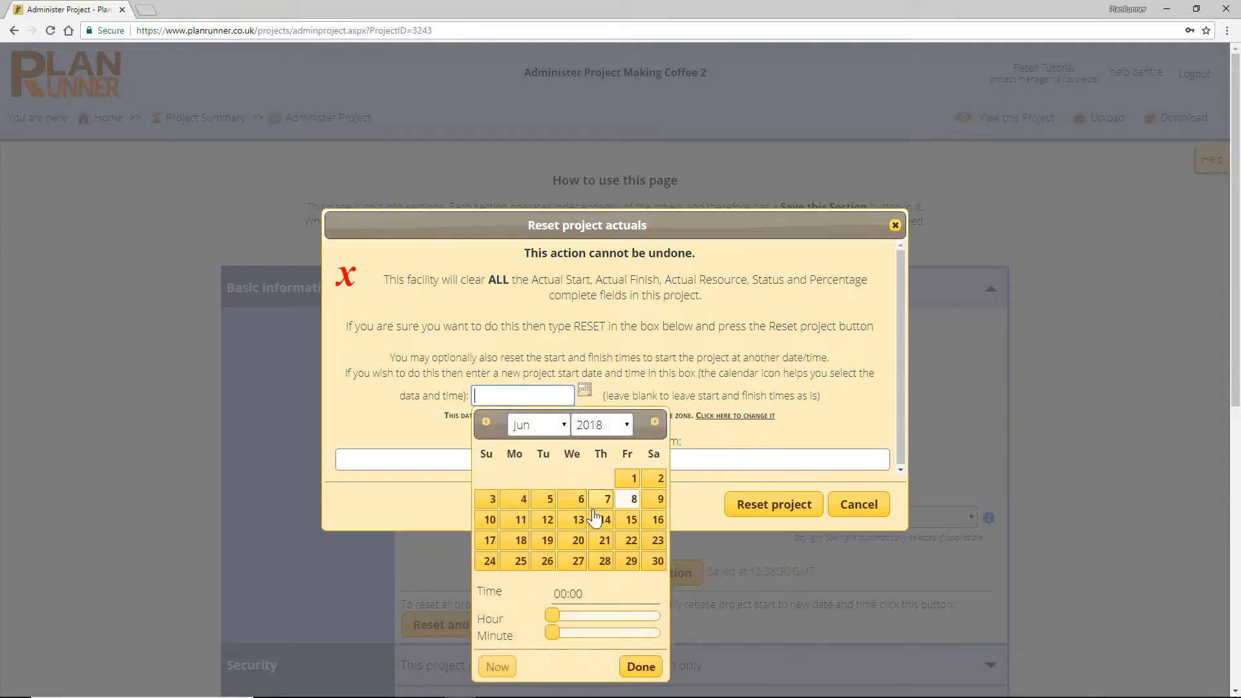
left_click(597, 518)
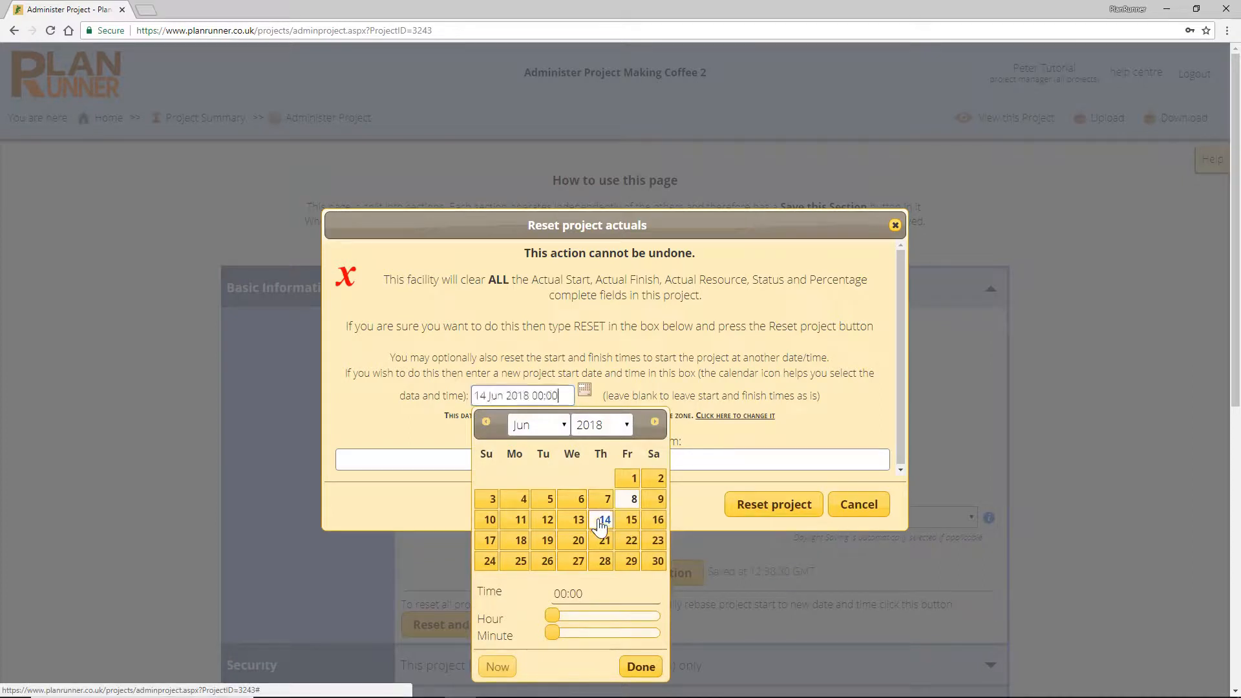
left_click(637, 666)
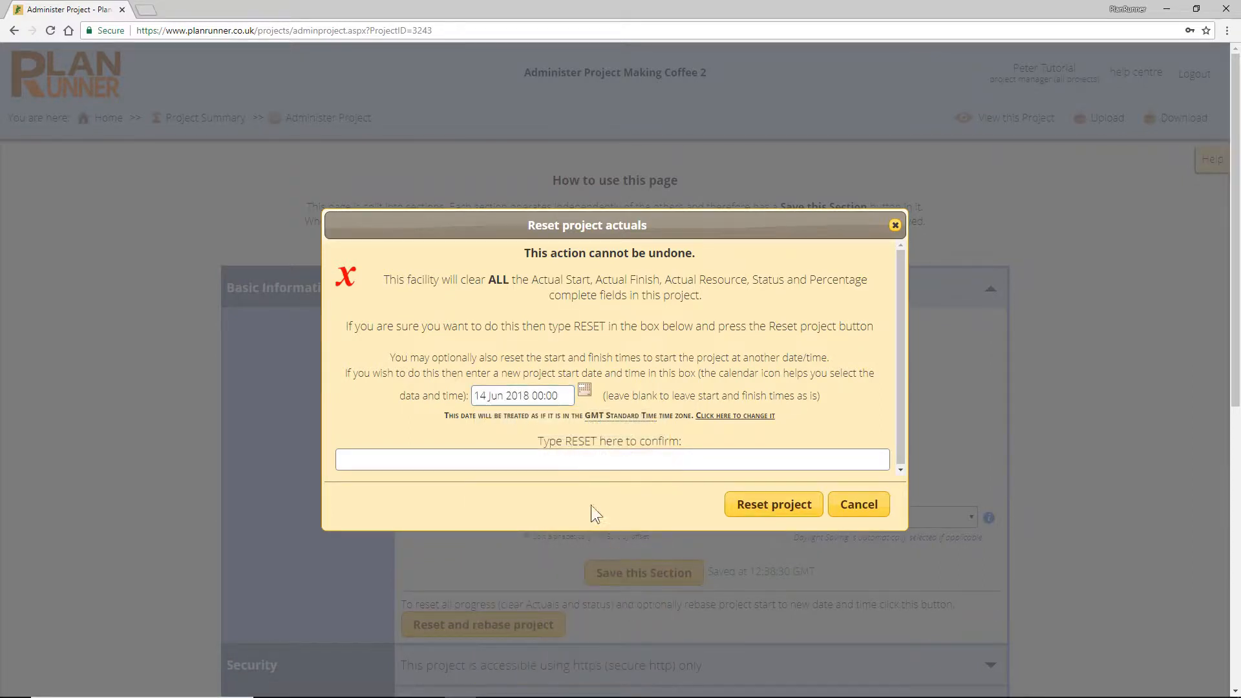
left_click(542, 458)
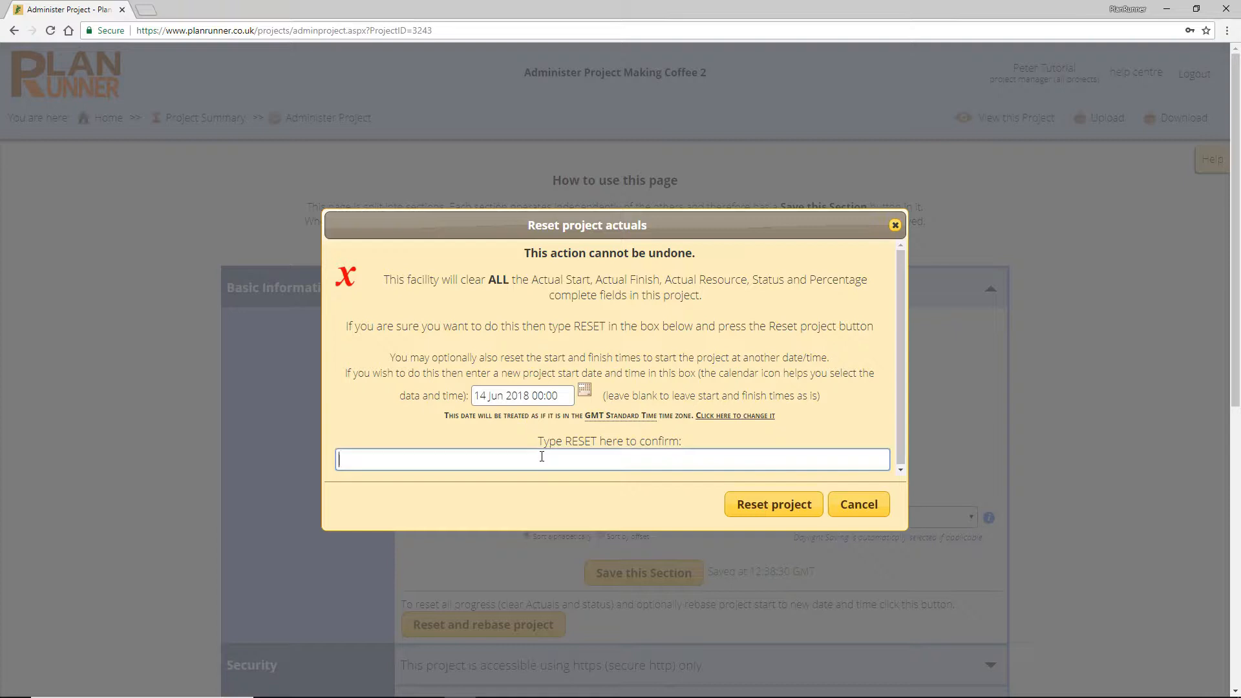
type("RESET")
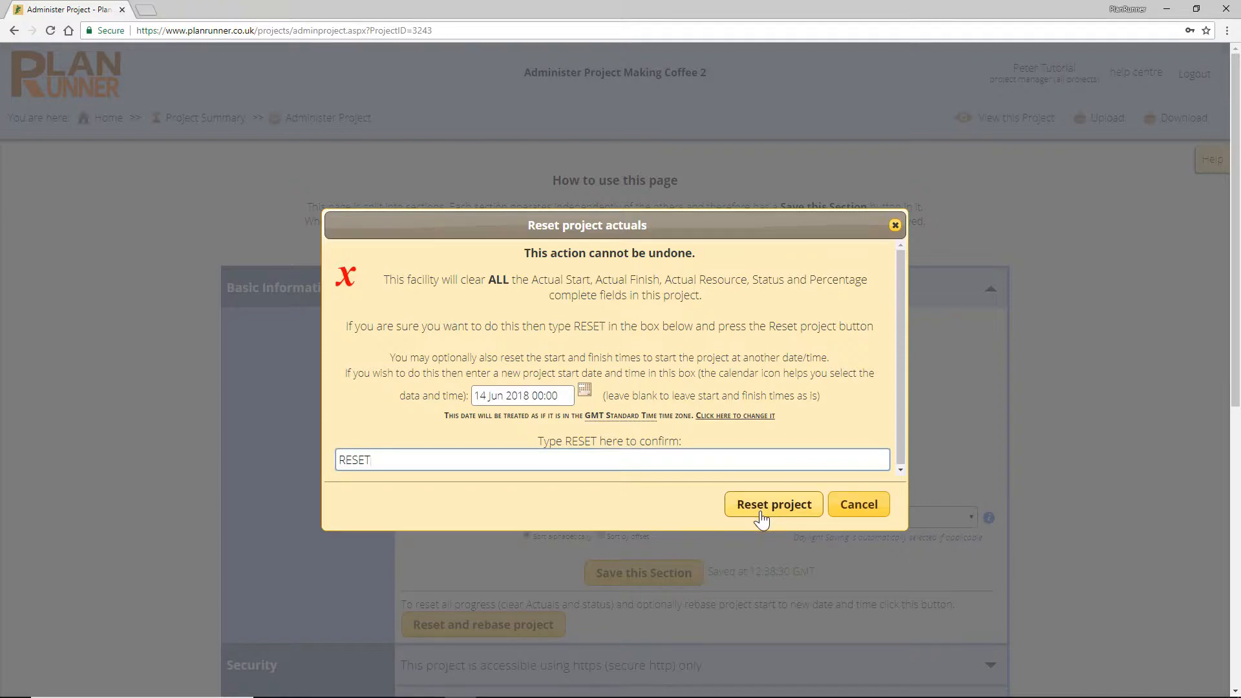
left_click(859, 511)
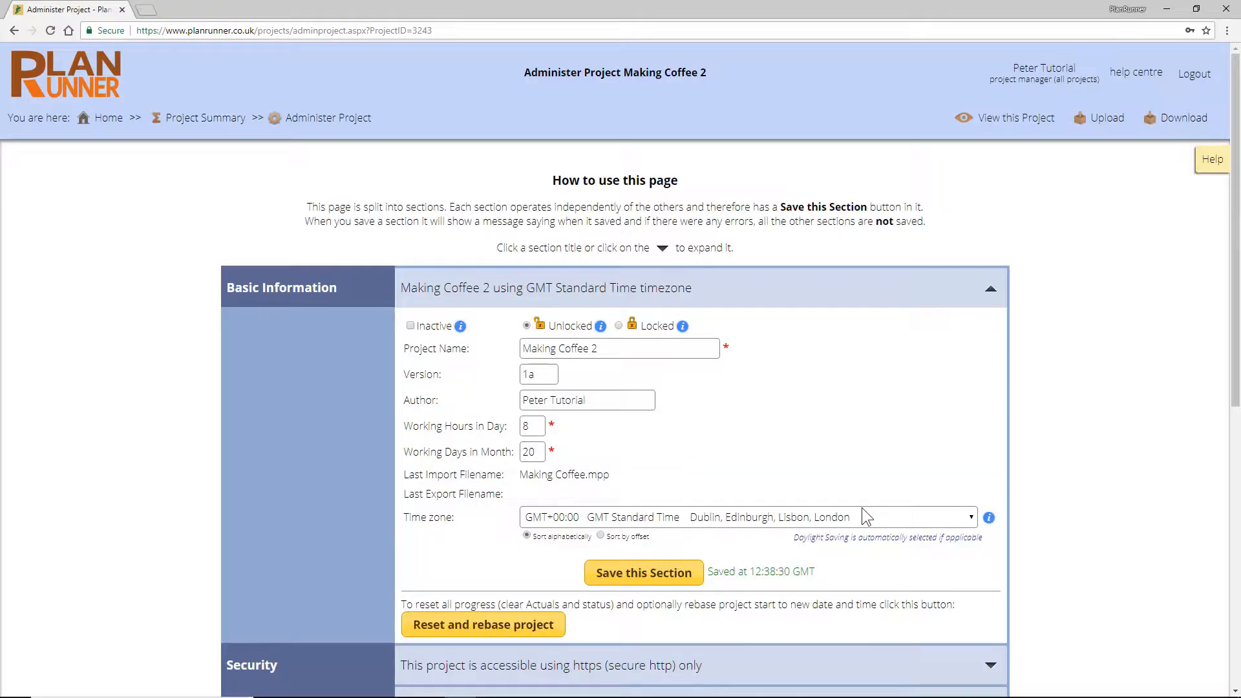
left_click(282, 287)
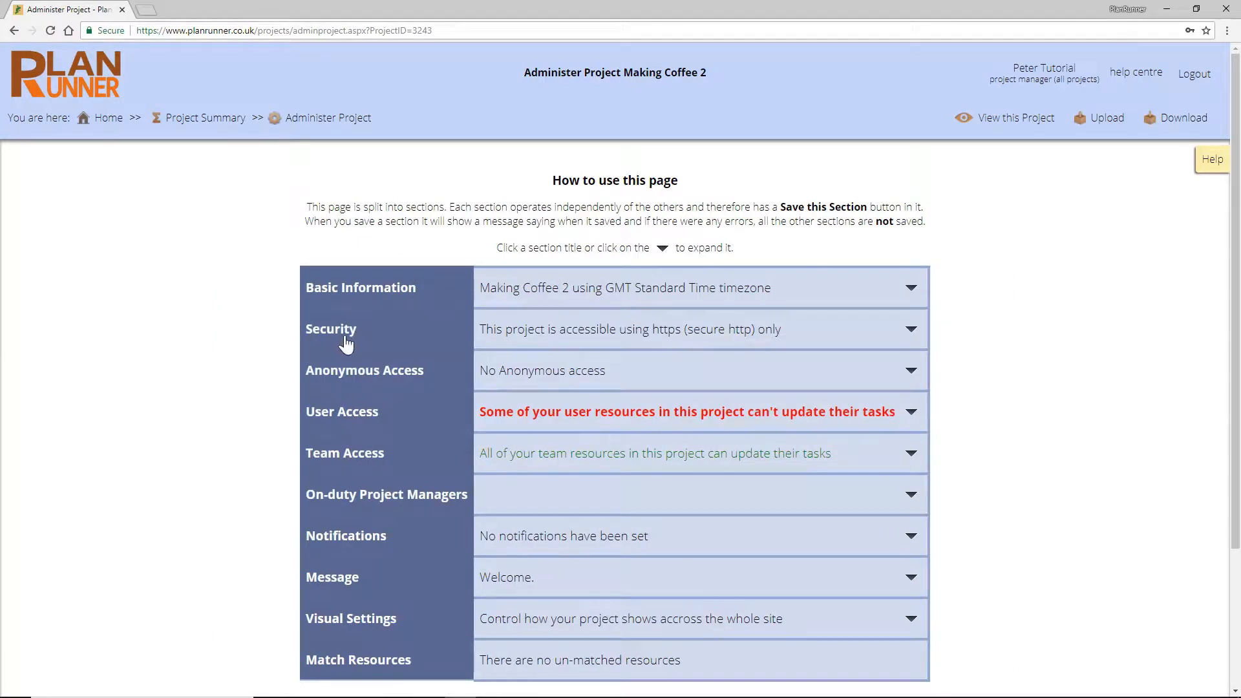
Step: Tick anonymous access for the project, inspect its access link and Pin options, and collapse the section without saving
left_click(364, 374)
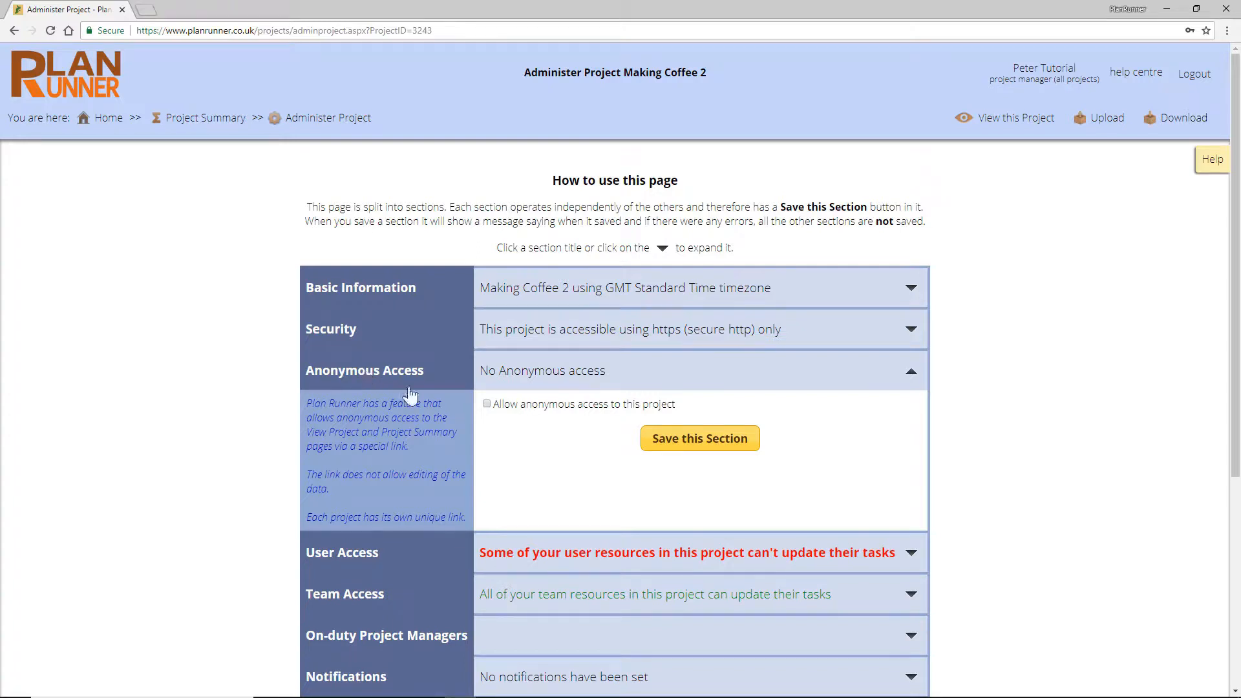
left_click(538, 404)
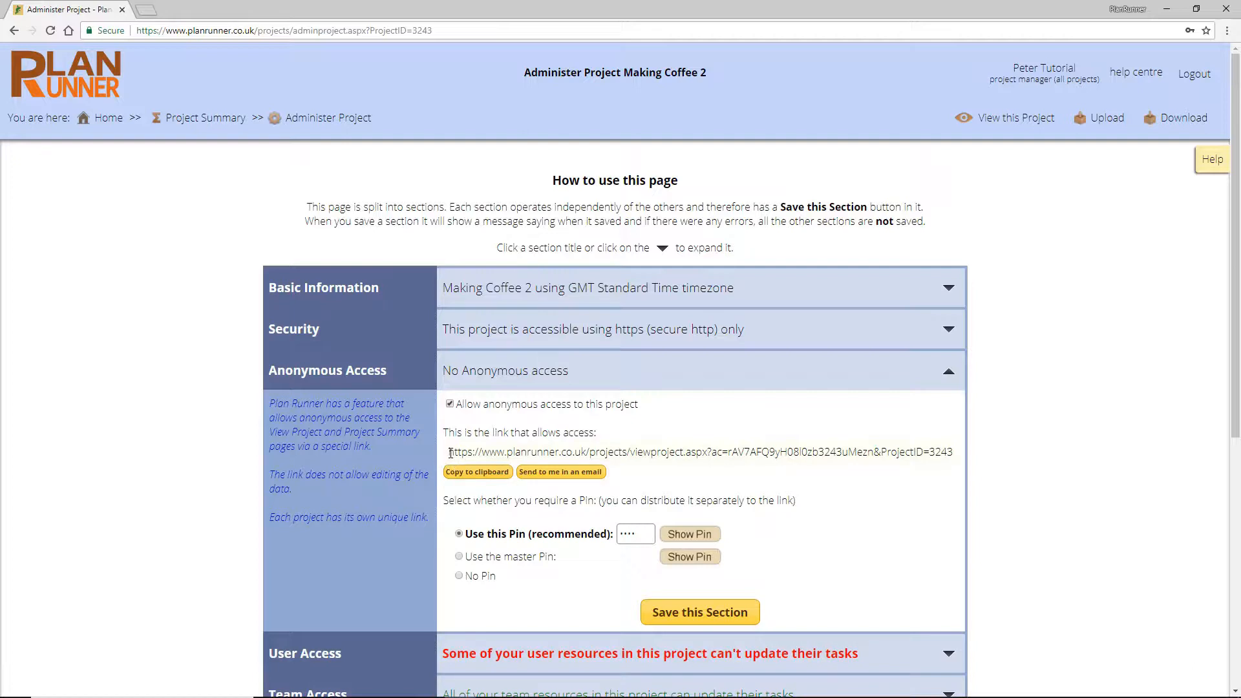
left_click_drag(448, 451, 759, 452)
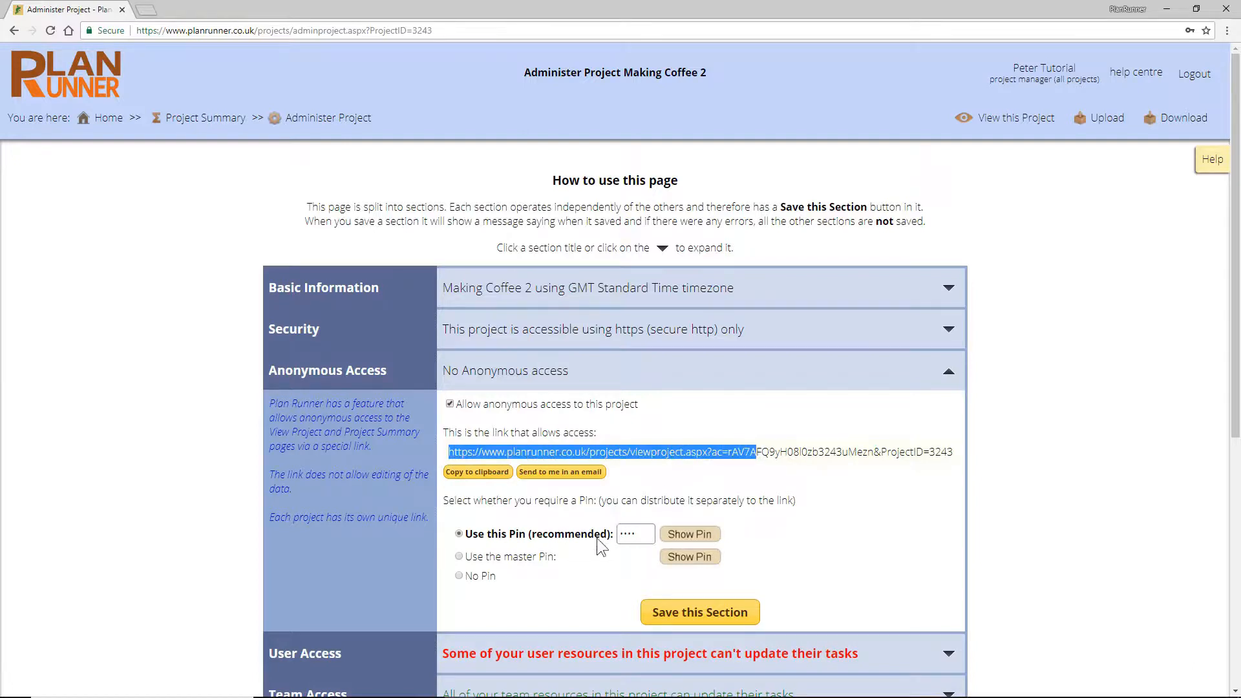
left_click(645, 534)
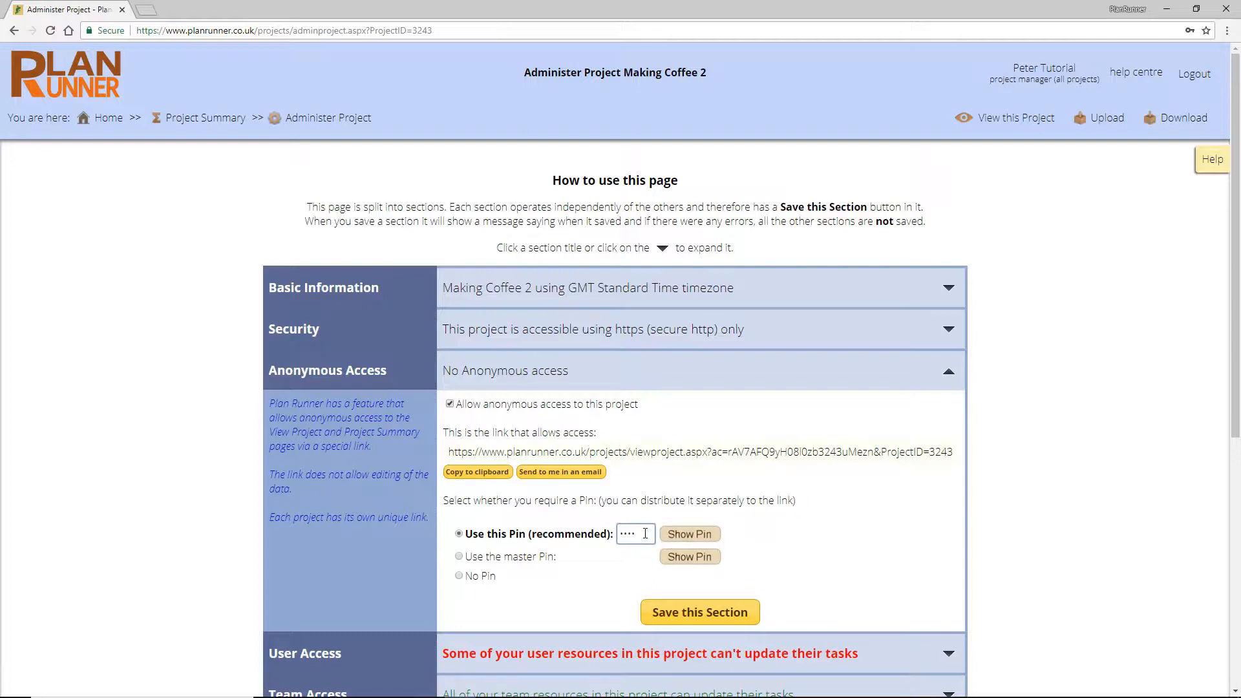
left_click(378, 379)
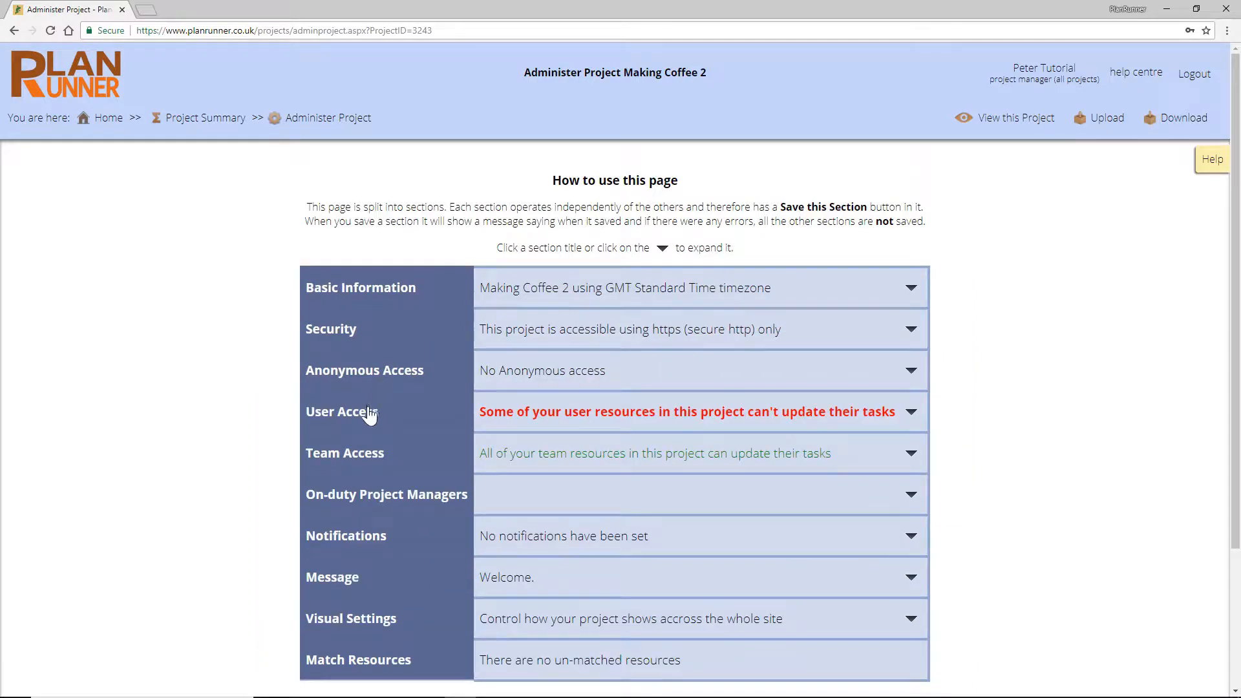
Step: Review the project access choices for the red-flagged resource user under User Access, keeping Use default
left_click(363, 414)
scroll(372, 417, "down", 1)
scroll(367, 411, "down", 3)
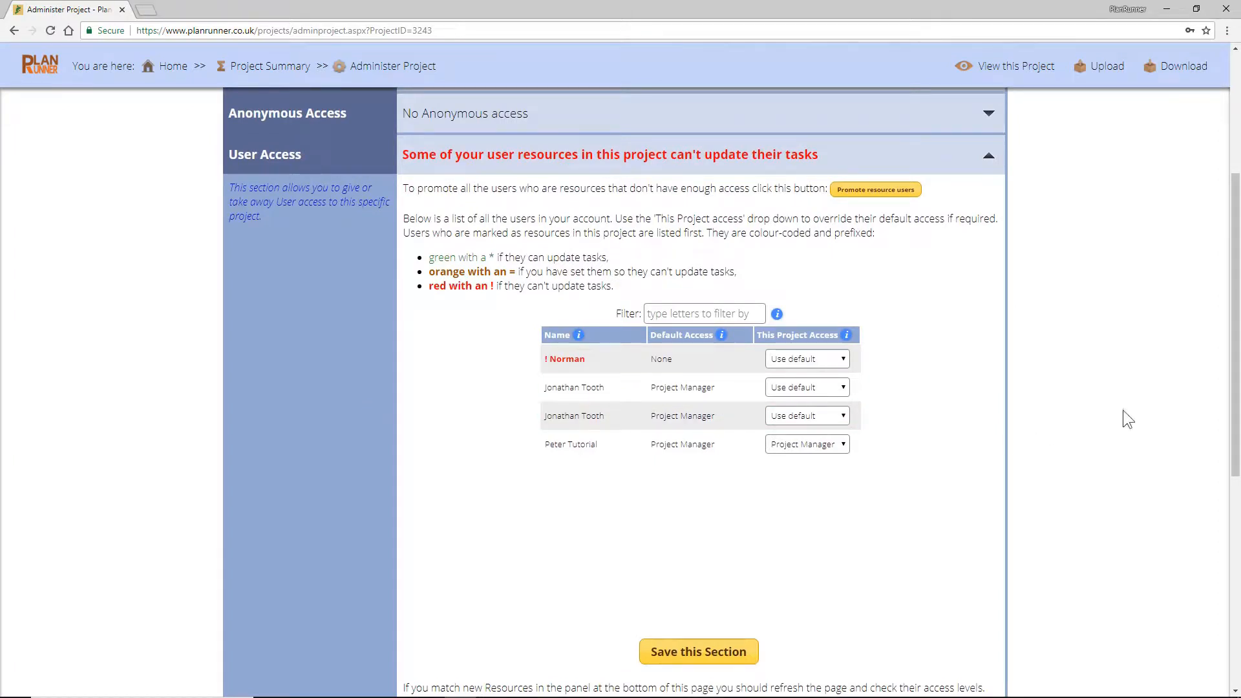
left_click_drag(1234, 418, 1234, 436)
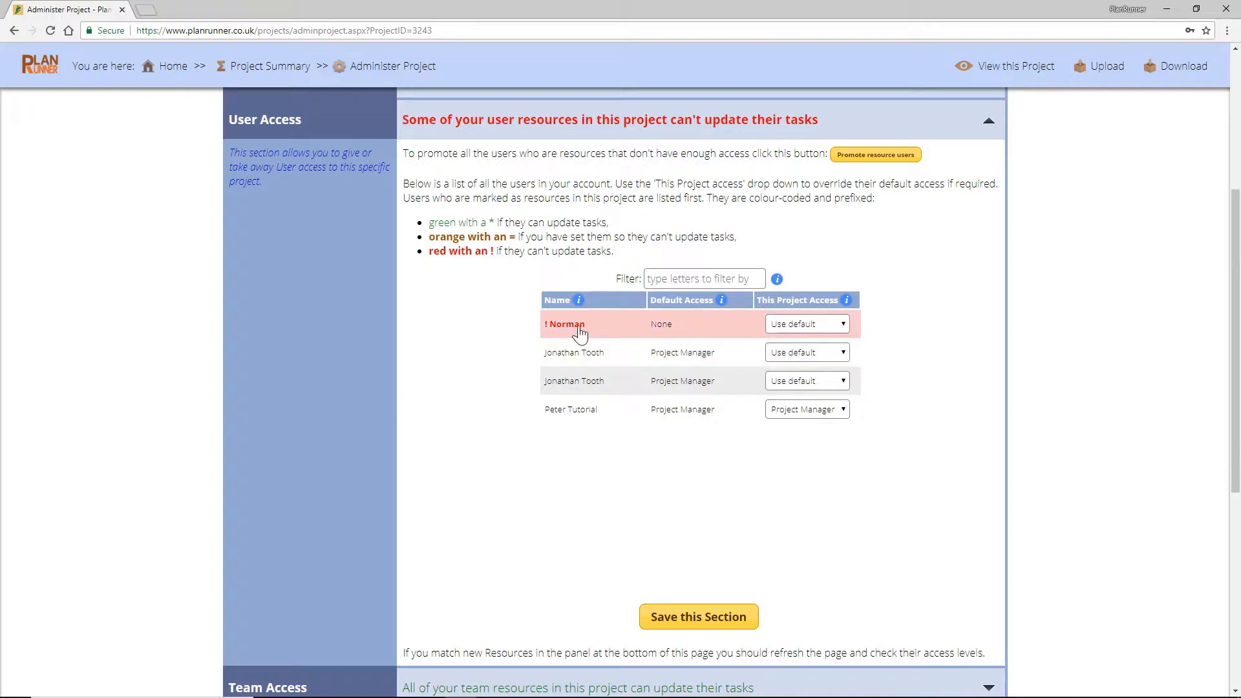
left_click(790, 326)
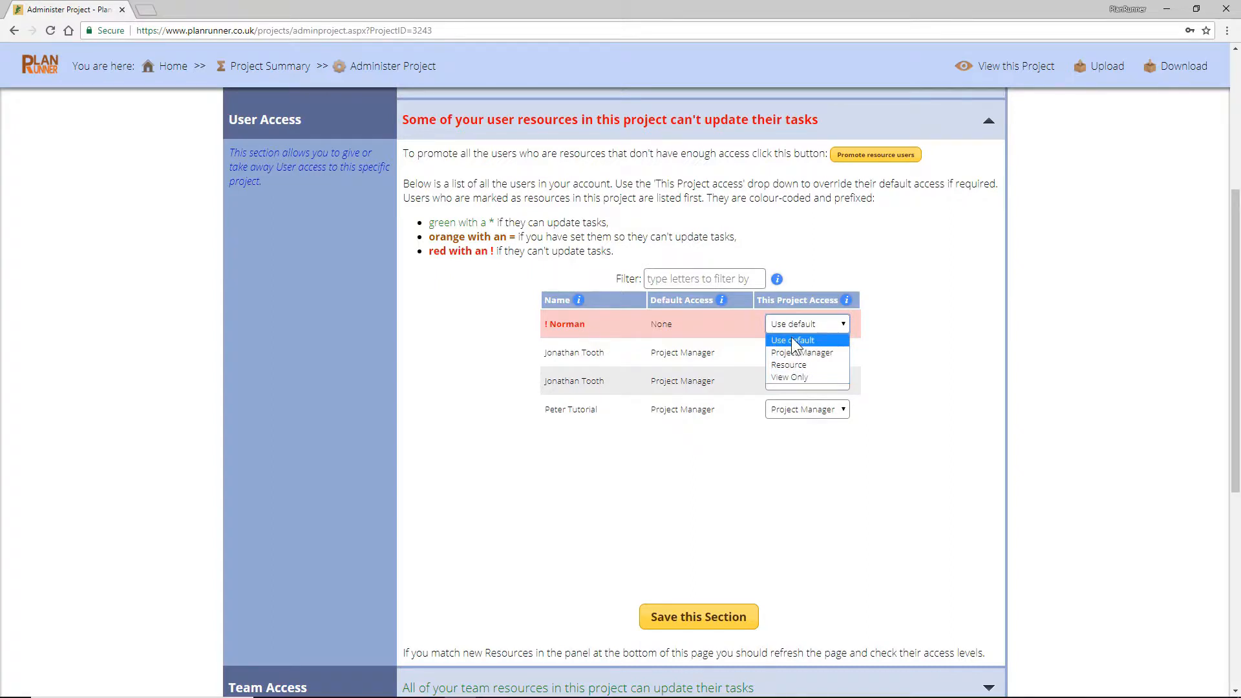
left_click(791, 340)
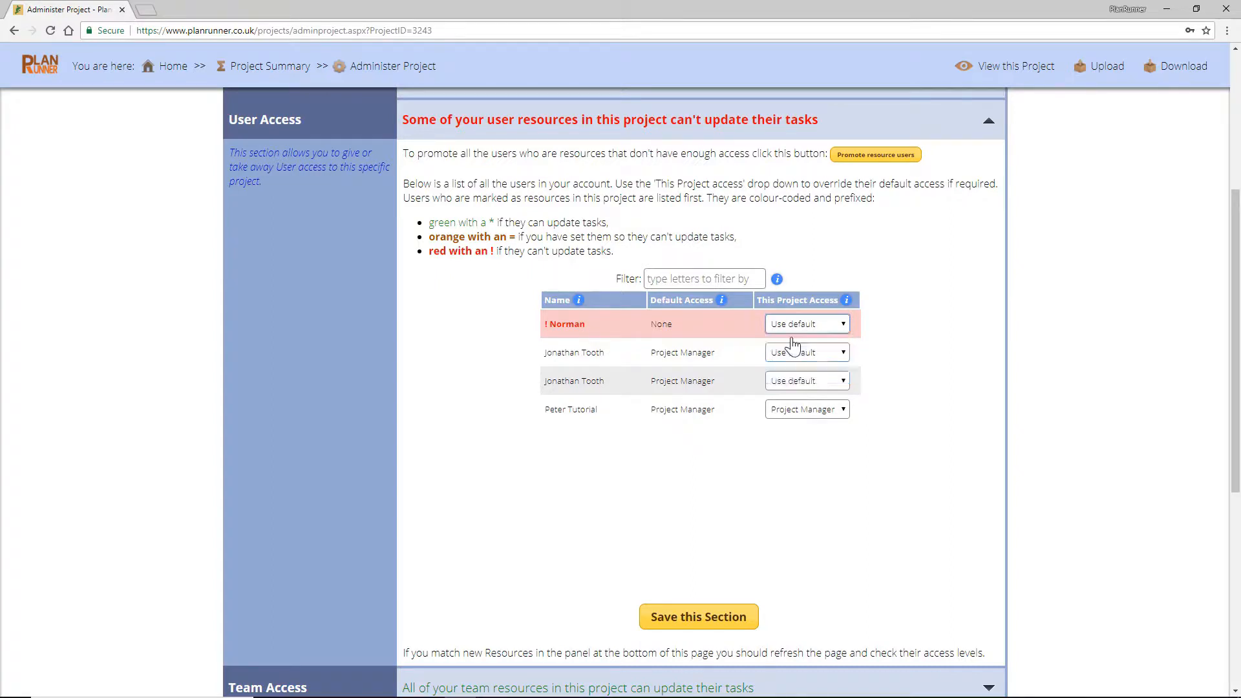
Step: Promote all resource users without enough access under User Access, and review the Team Access section
left_click(878, 156)
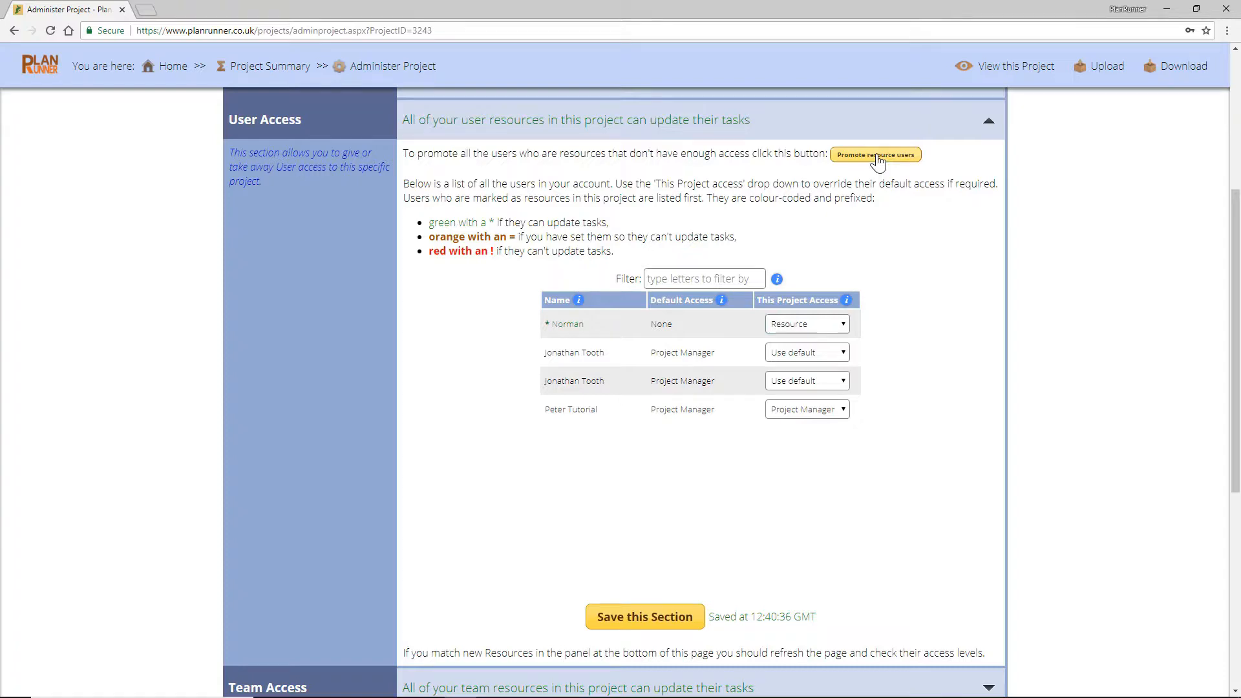
left_click(313, 119)
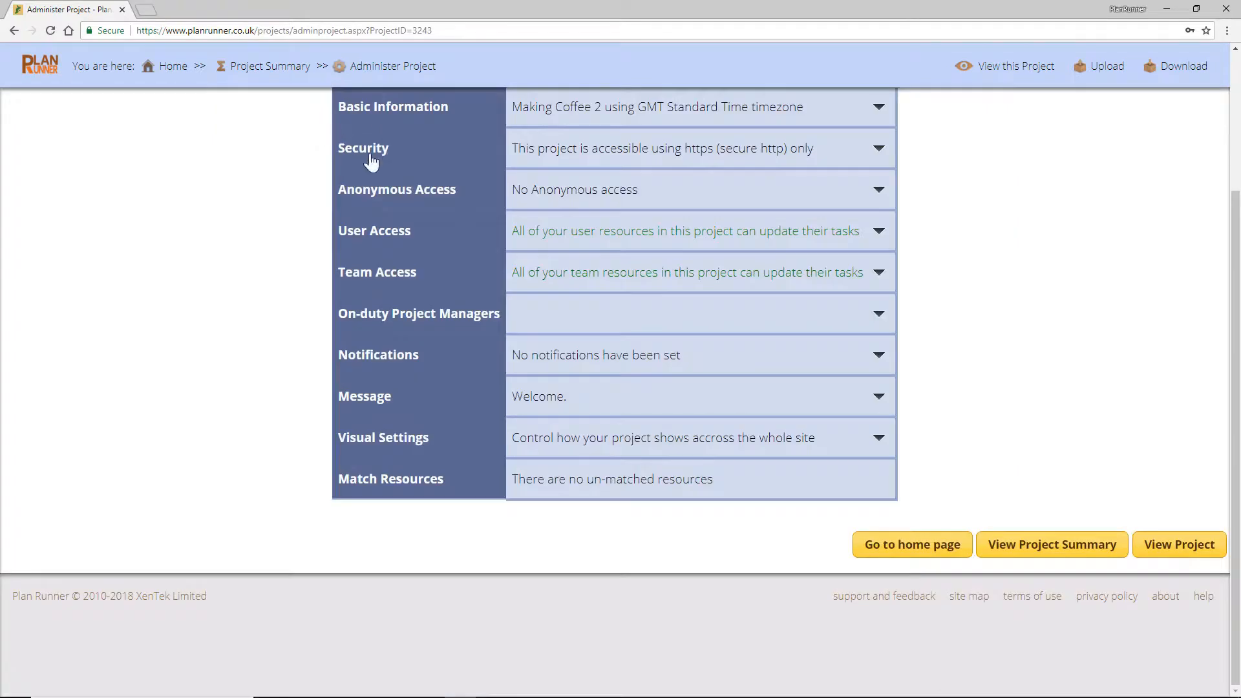
left_click(391, 276)
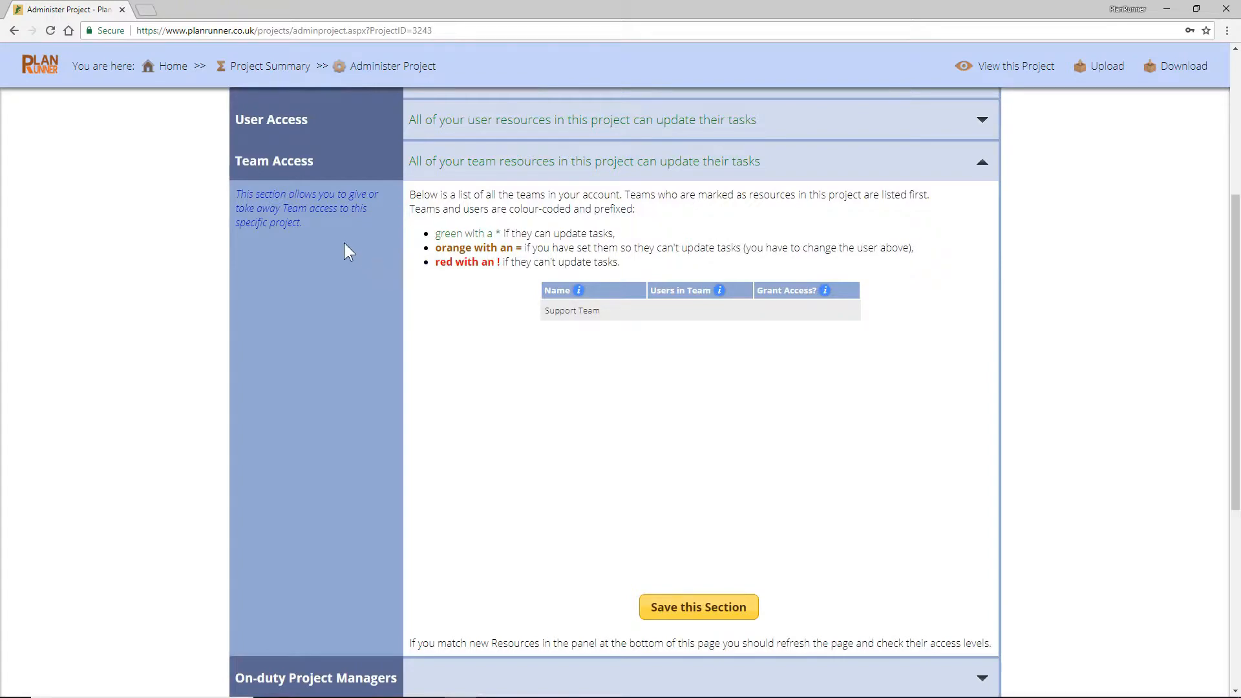
left_click(271, 161)
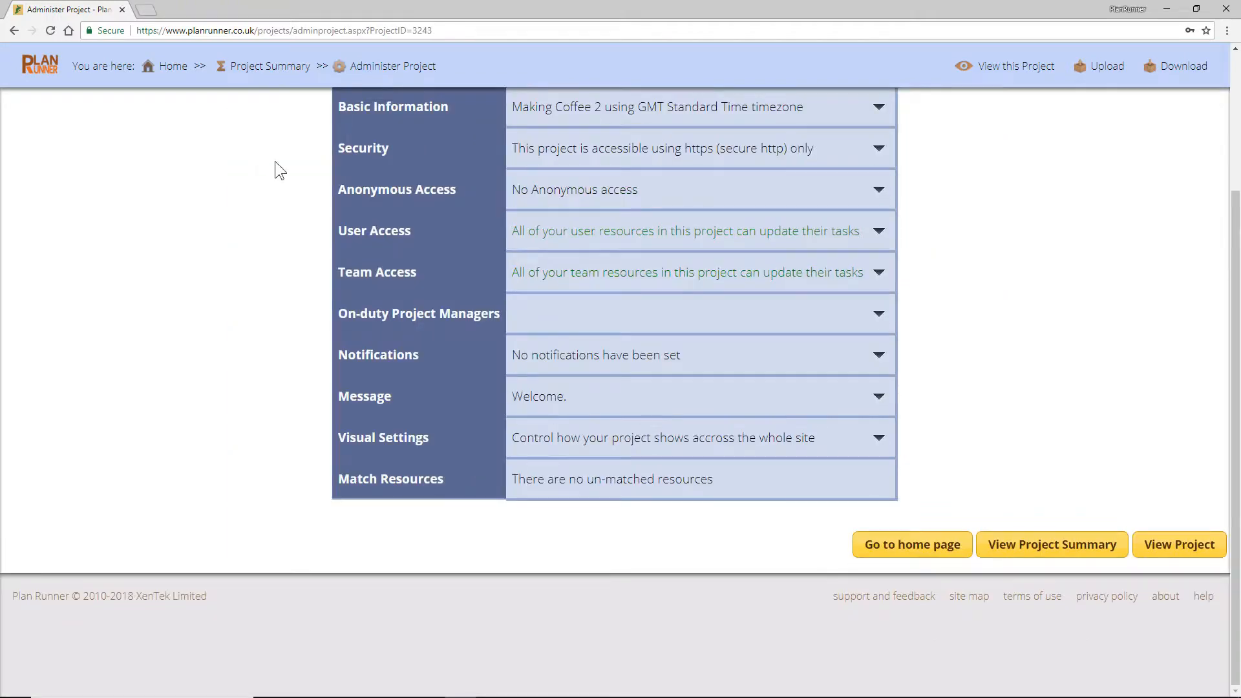
Step: Choose a project manager for the first On-duty Project Managers entry, with dates 7 Jun 2018 00:00 to 11 Jun 2018 00:00
left_click(381, 309)
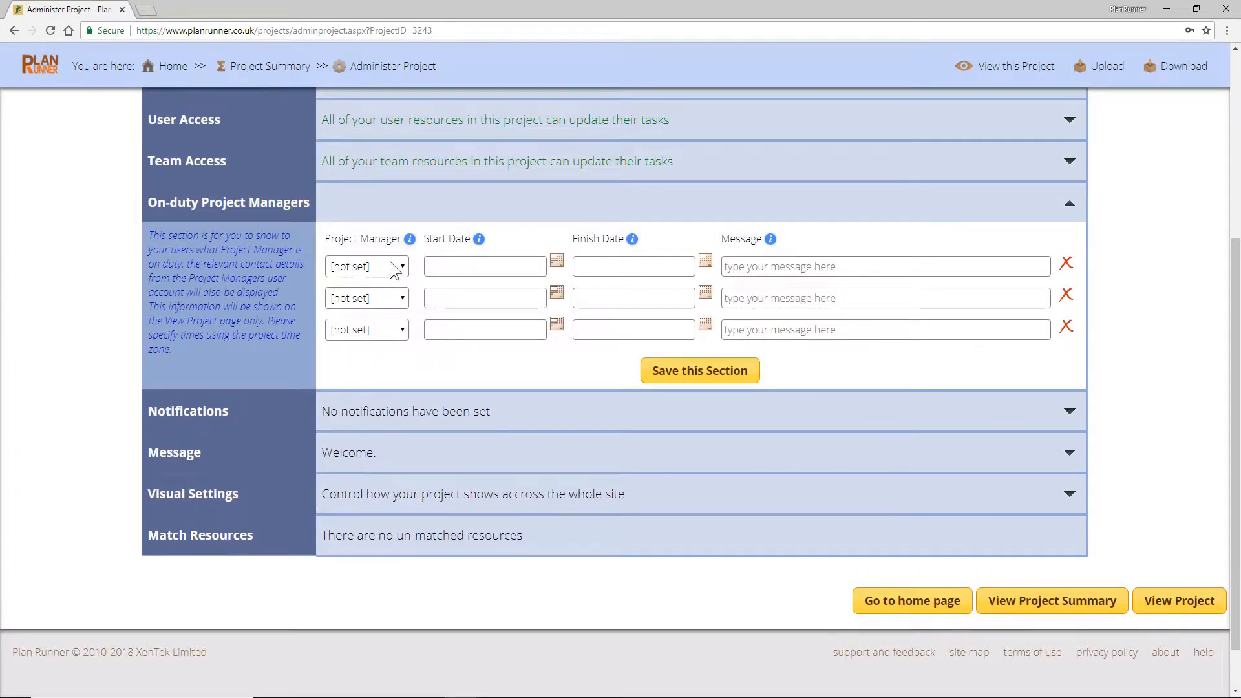
left_click(394, 267)
left_click(382, 282)
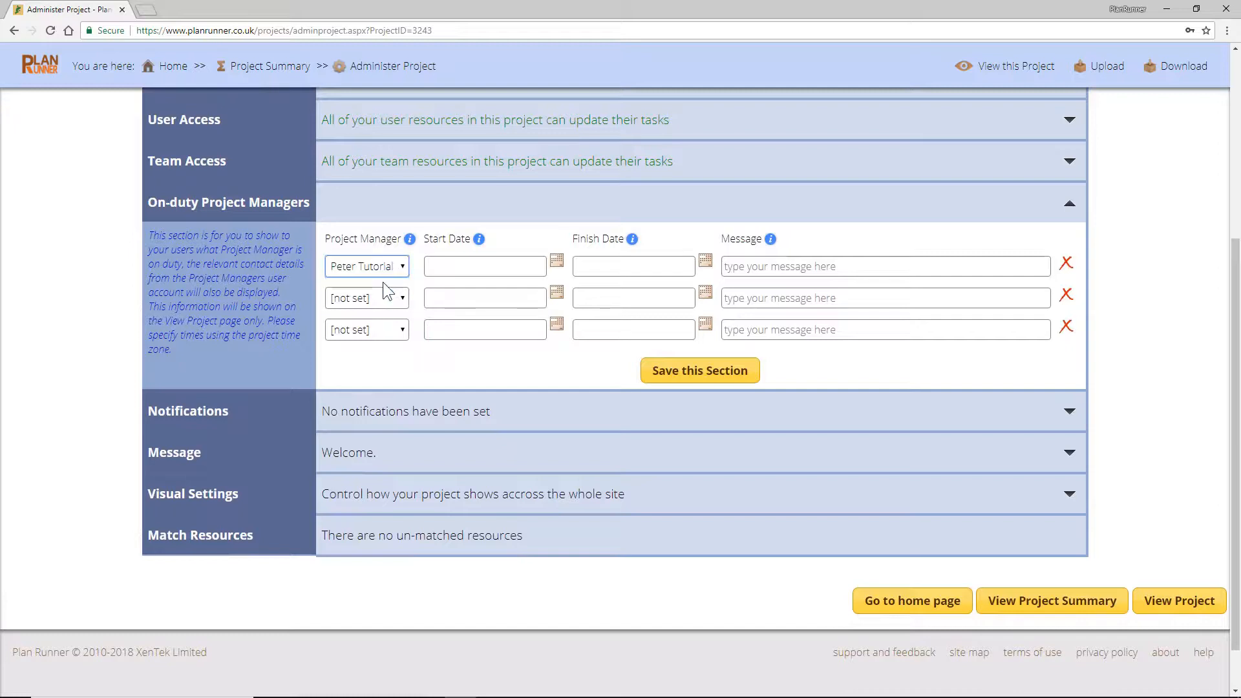
left_click(474, 267)
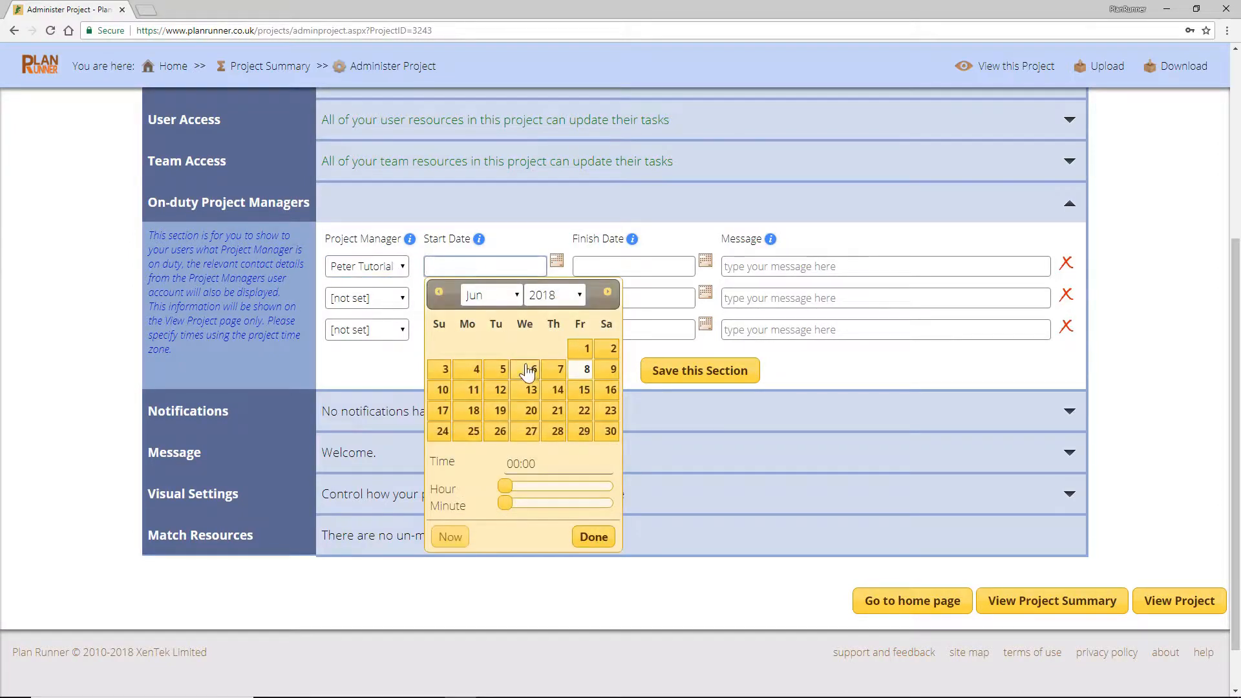
left_click(559, 369)
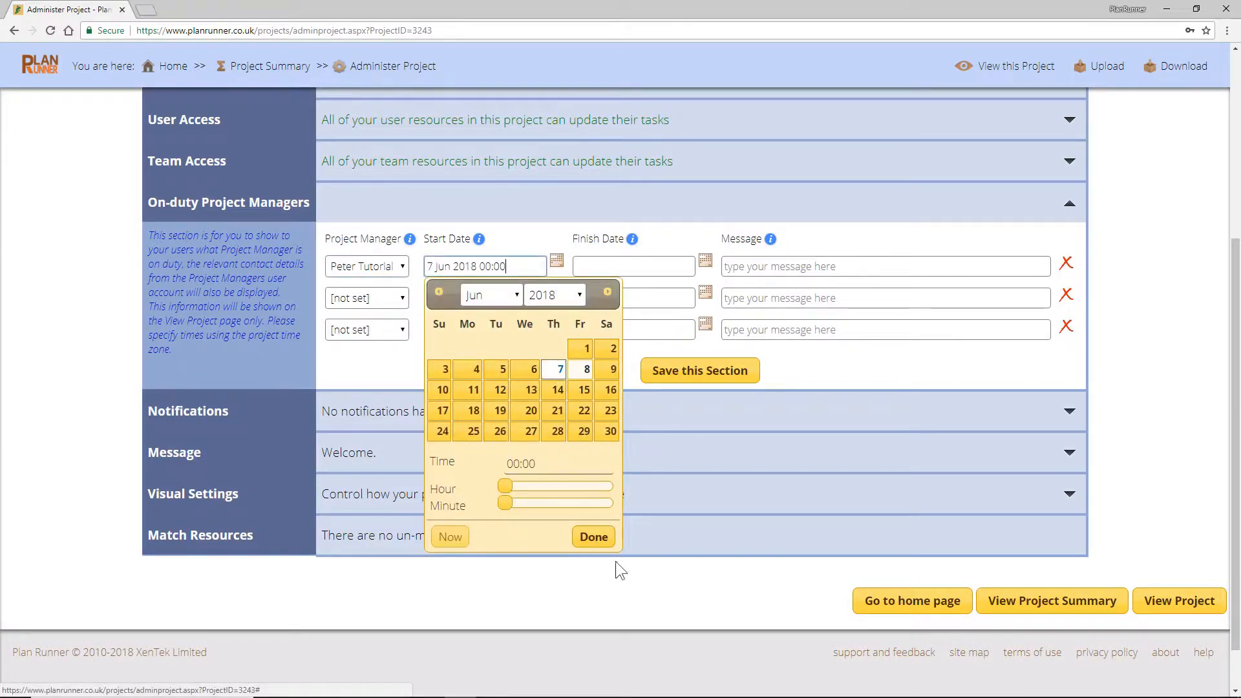
left_click(611, 266)
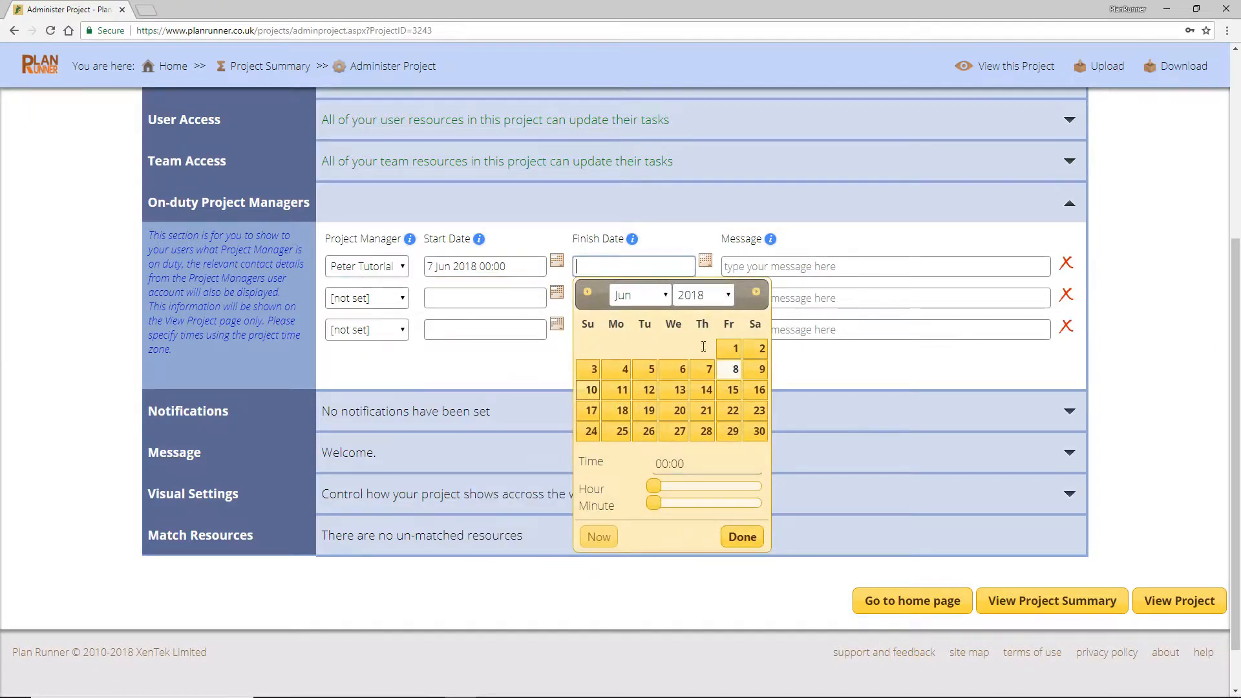
left_click(622, 392)
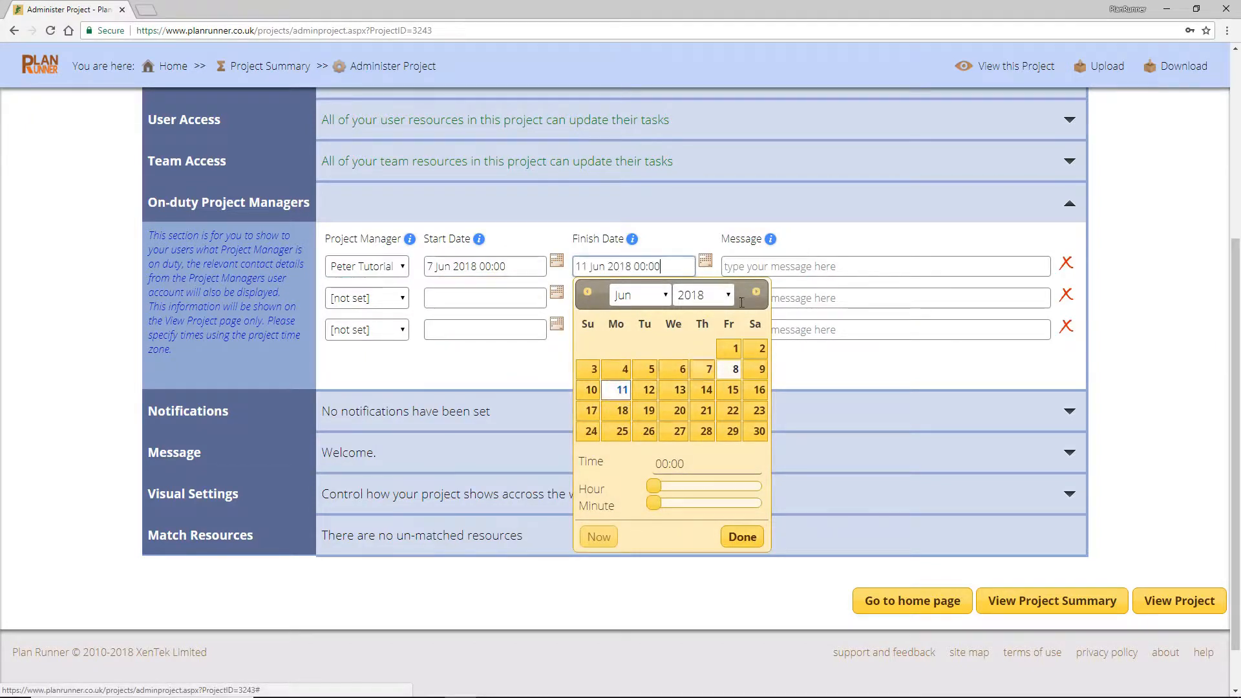
Step: Add "Sample message" to the first on-duty entry, save the section, and collapse it
left_click(783, 267)
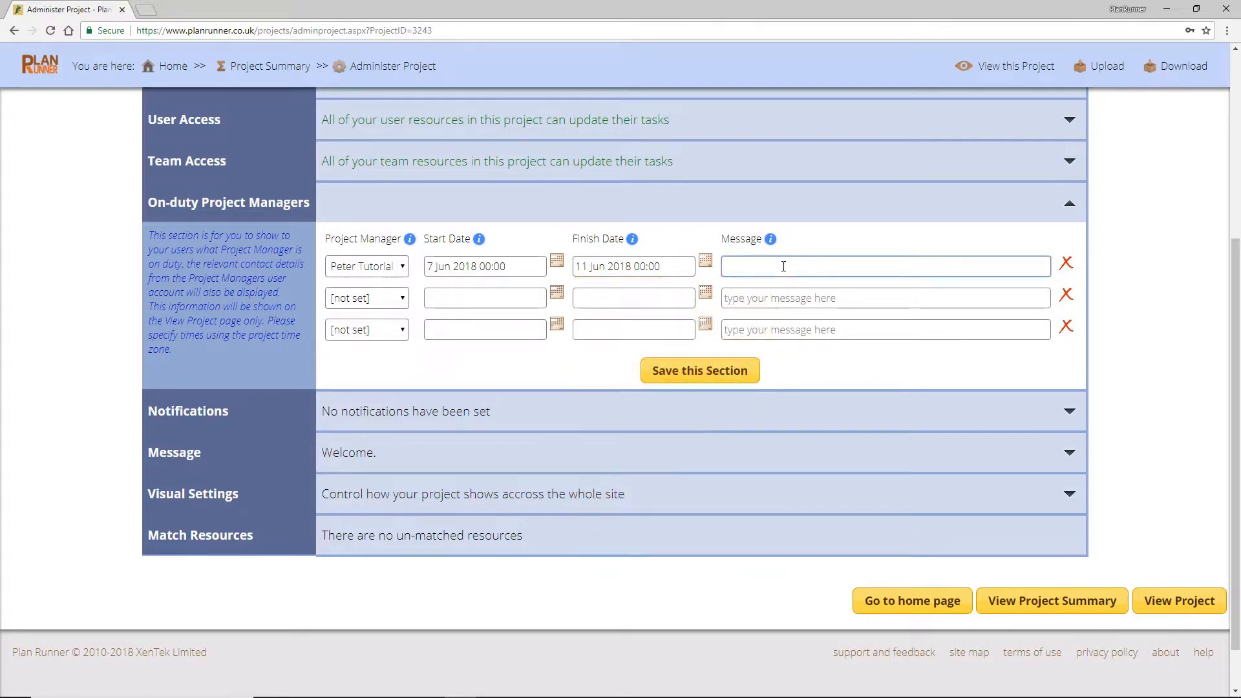
type("Sample message")
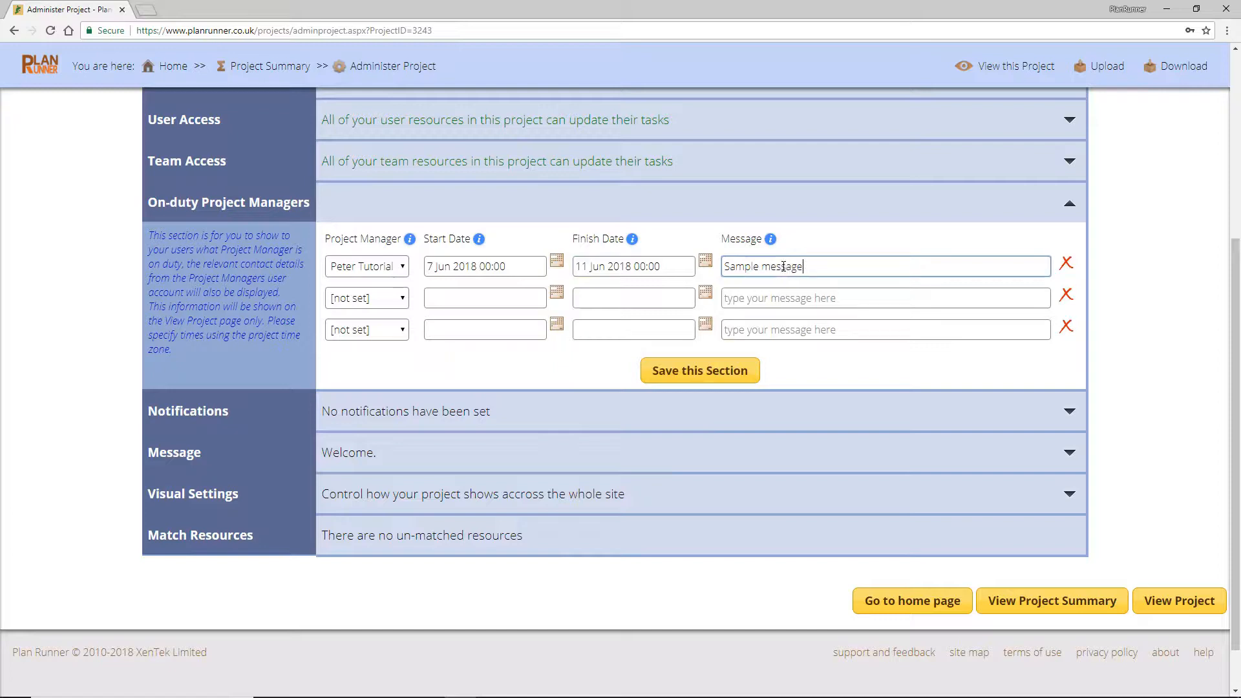
left_click(729, 379)
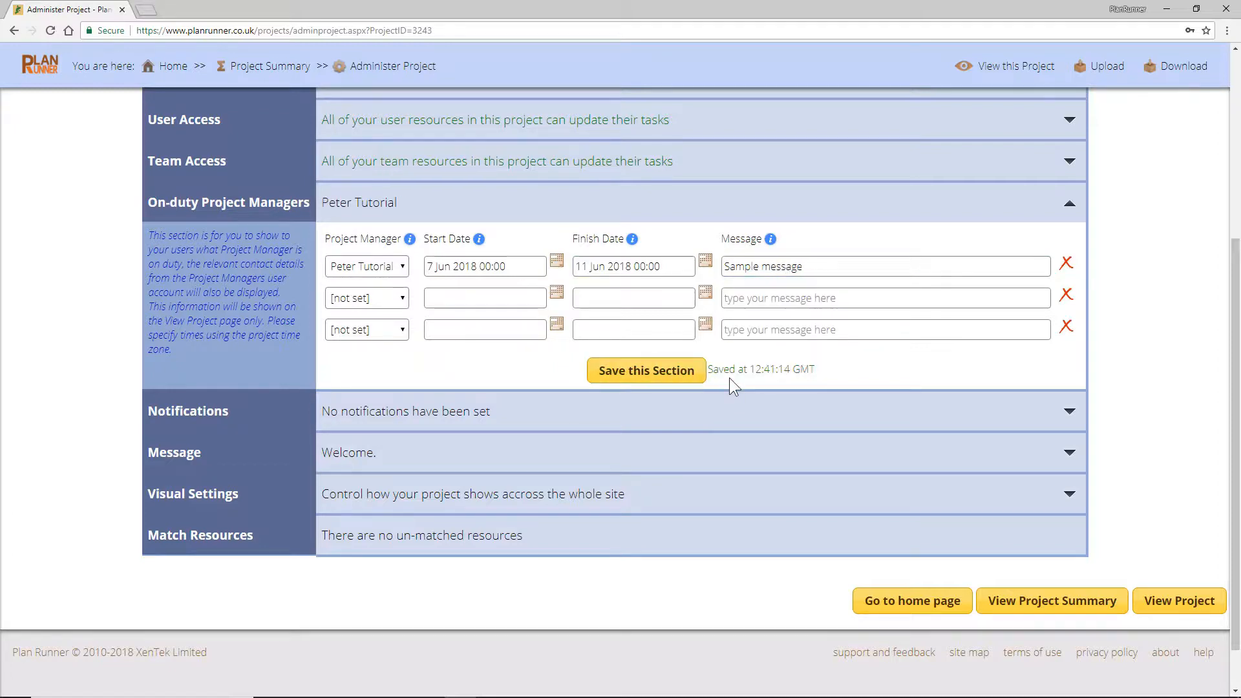
left_click(185, 204)
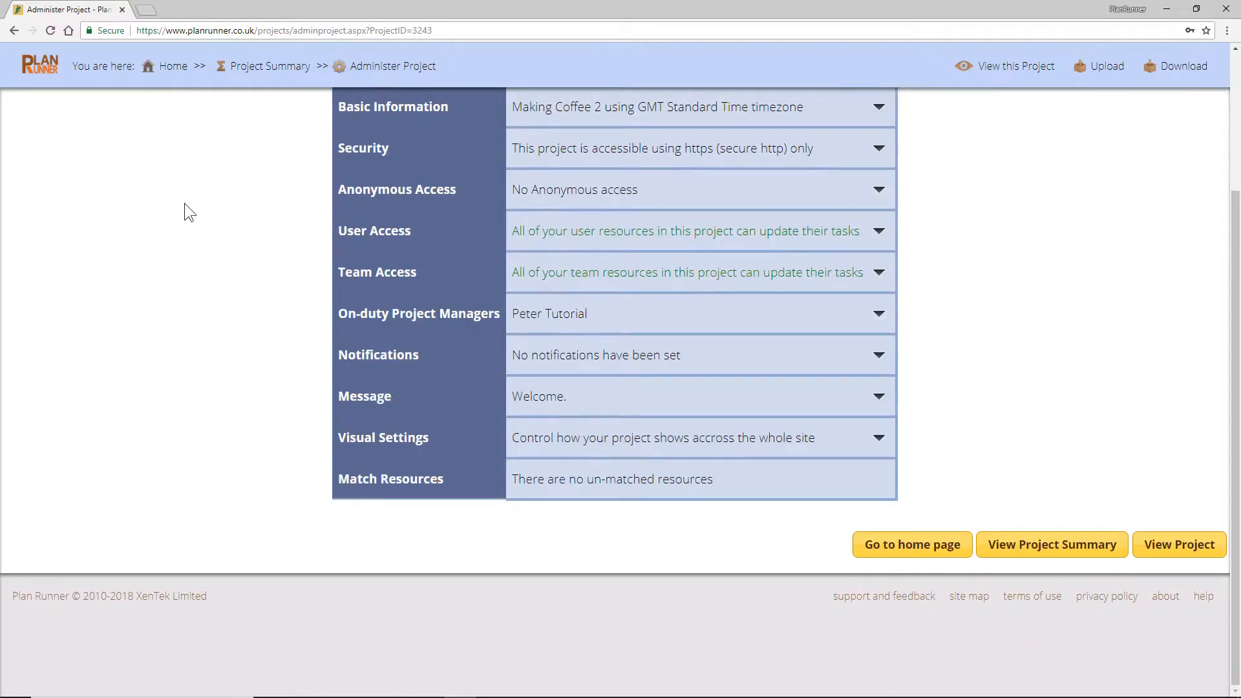
Step: Add the missing project resources to the Notifications distribution list, check the emails' validity, and enable messages when every task completes
left_click(352, 352)
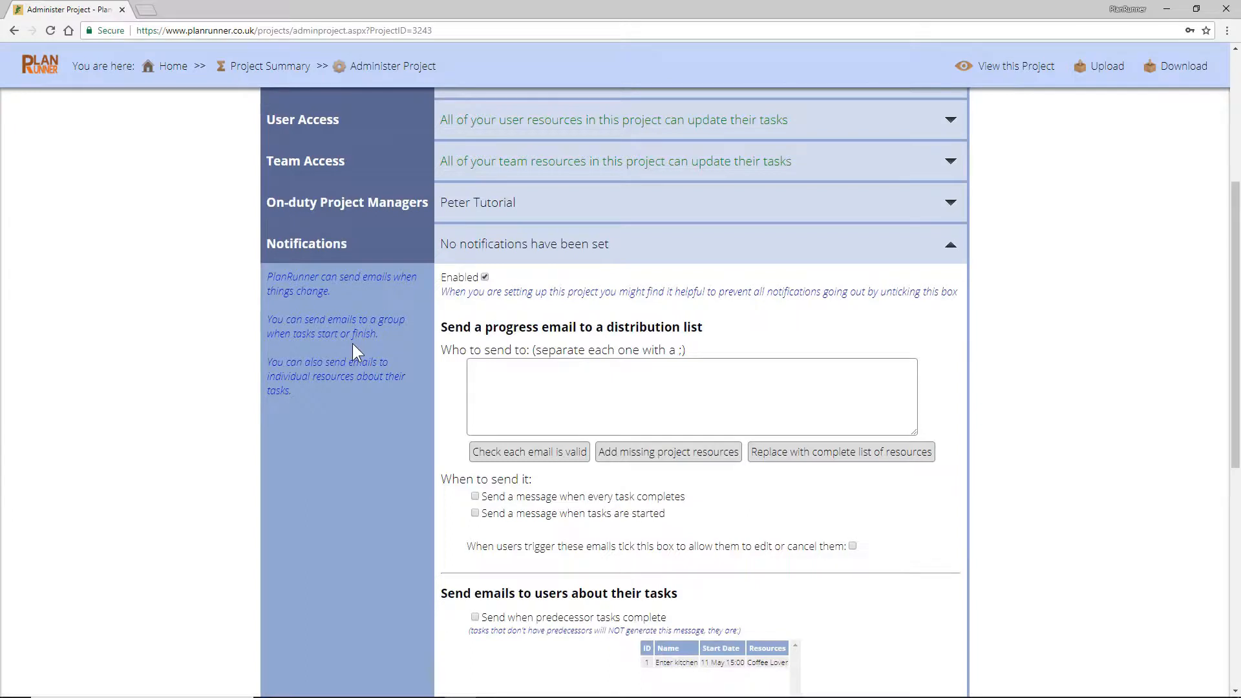
left_click(585, 398)
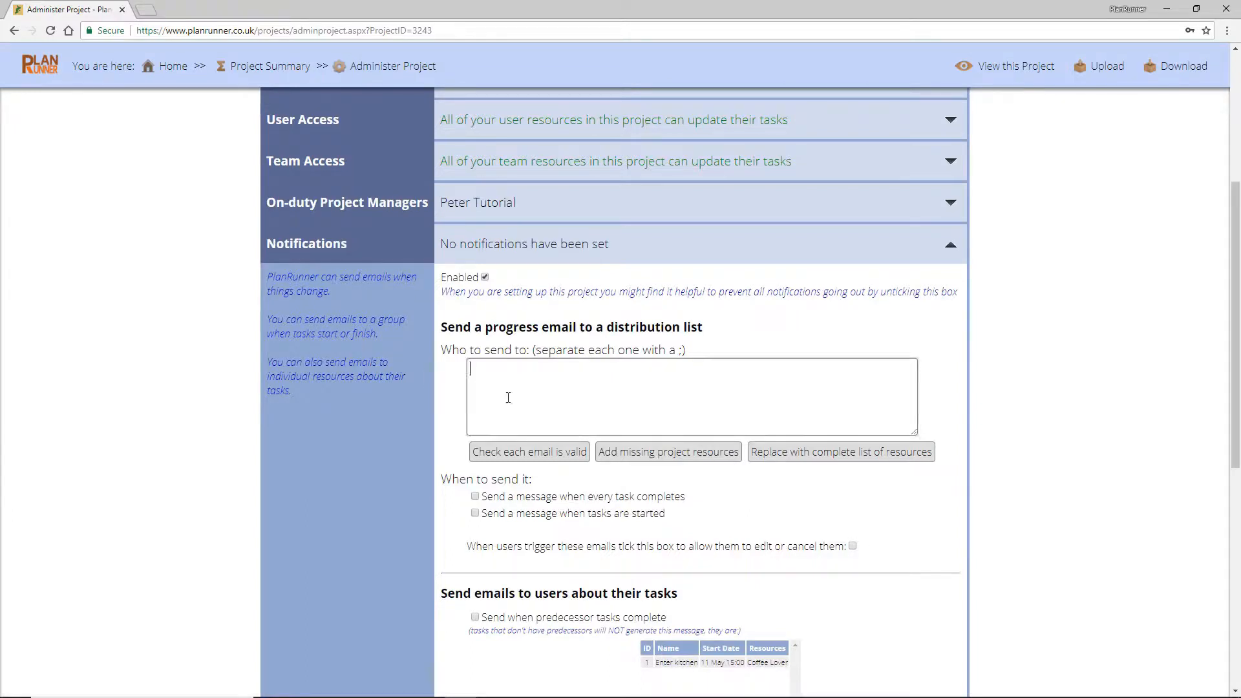
left_click(628, 452)
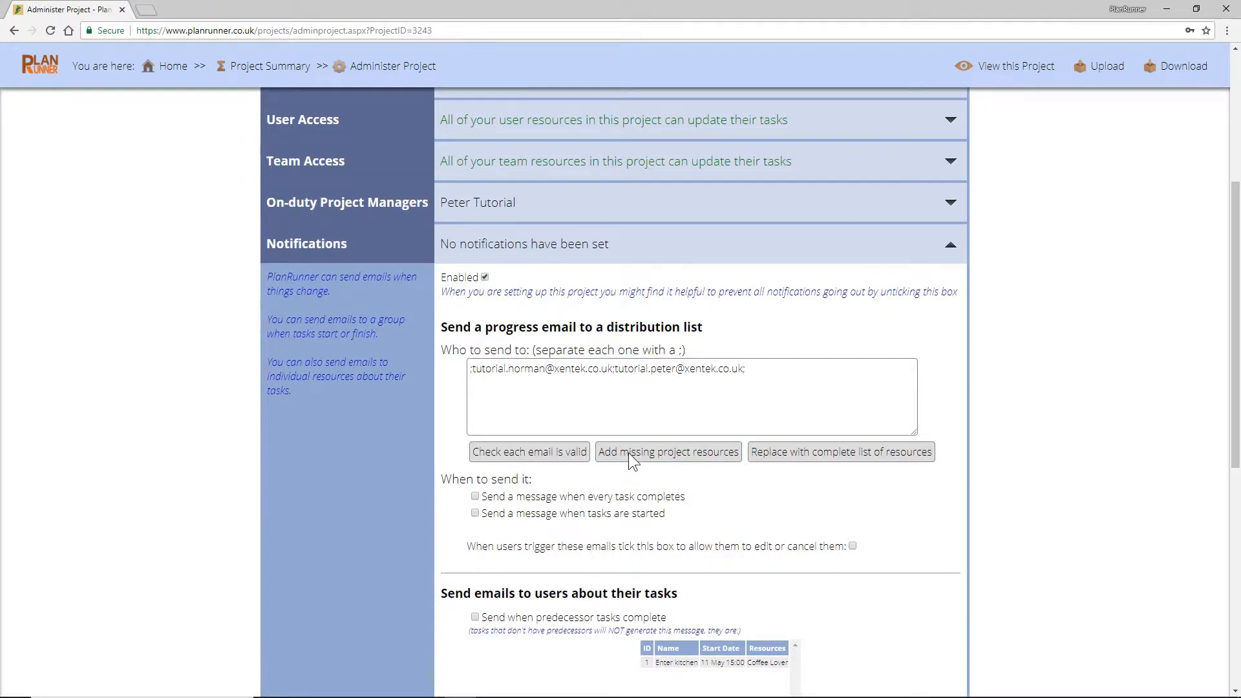
left_click(522, 452)
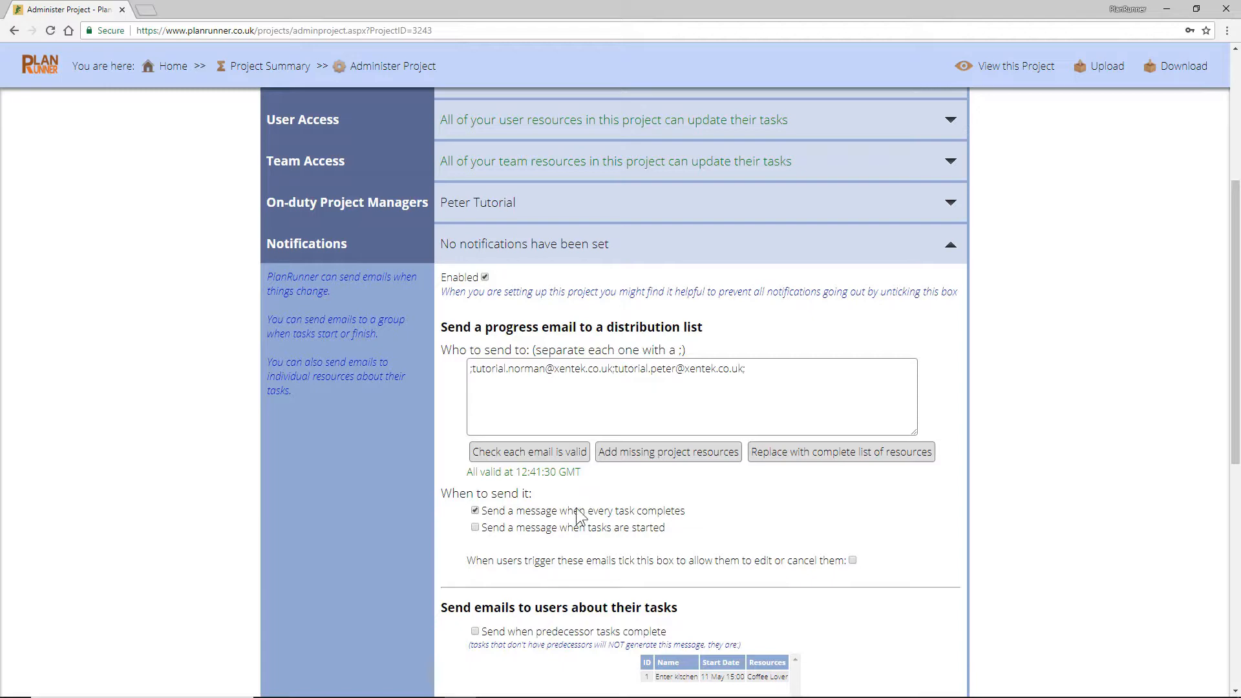
Step: Enable user emails for completed predecessor tasks, tasks due within 30 minutes, and tasks past due by a custom 10 minutes
scroll(575, 510, "down", 5)
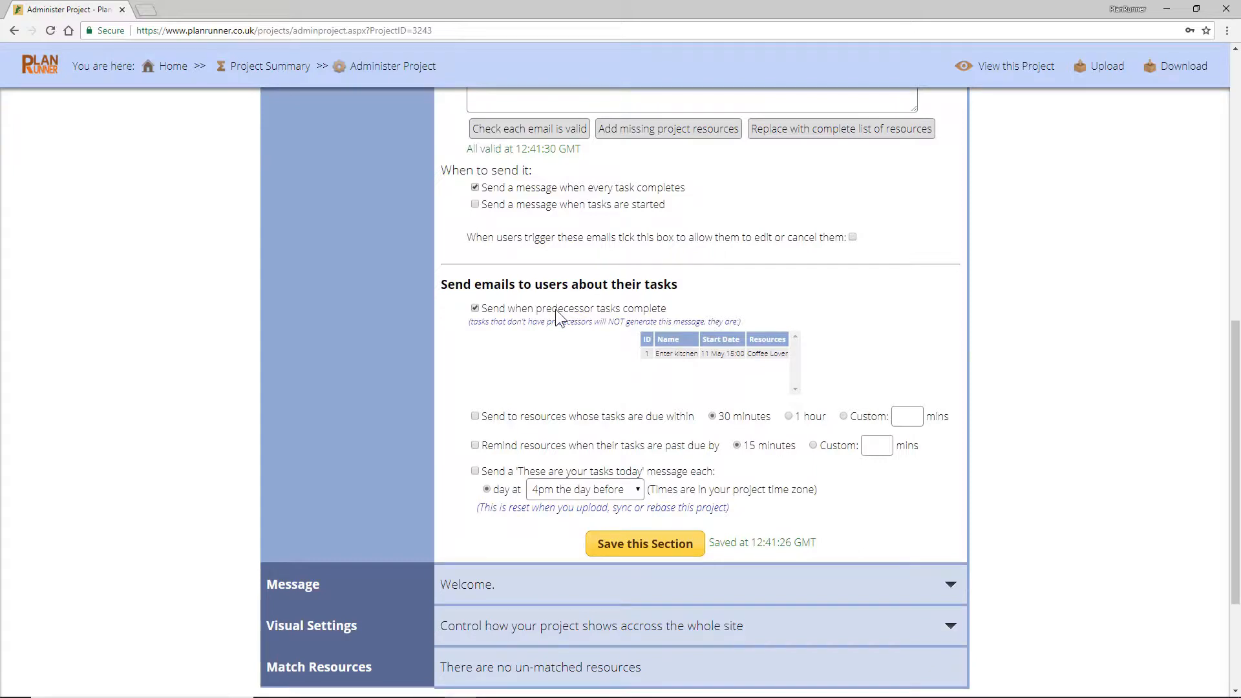
left_click(557, 316)
left_click(882, 444)
type("10")
Step: Schedule the 'These are your tasks today' message for 6pm the day before, and save and collapse Notifications
left_click(588, 494)
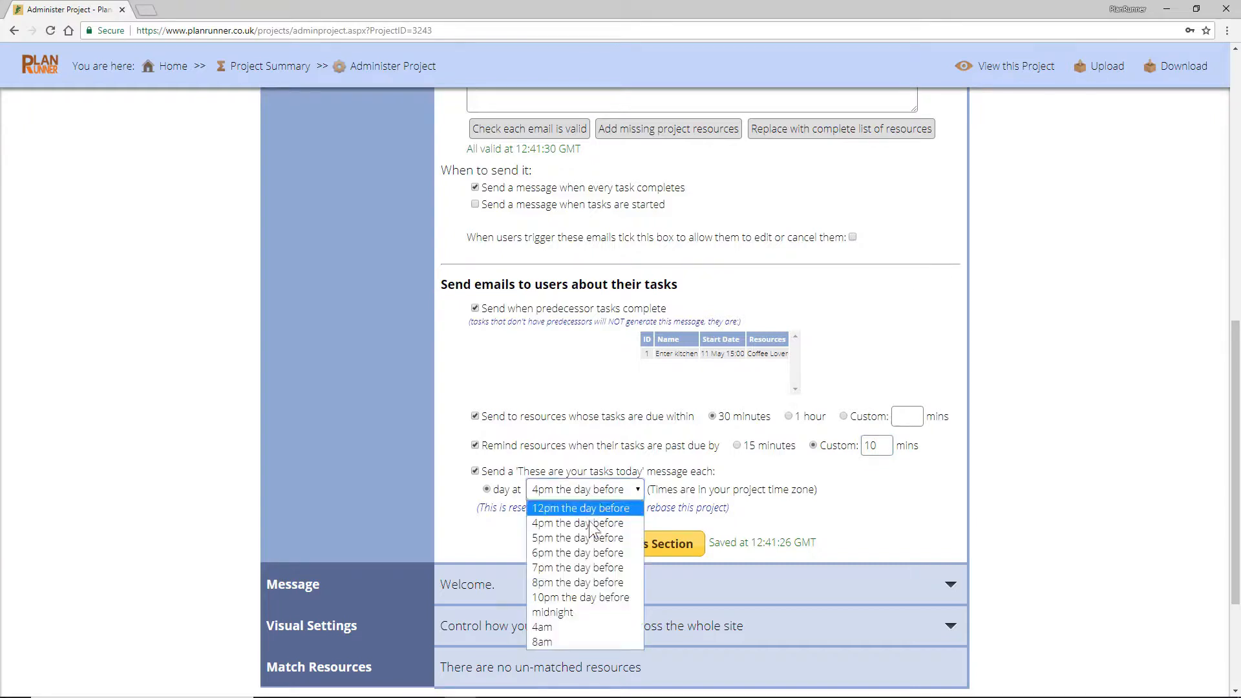
left_click(585, 552)
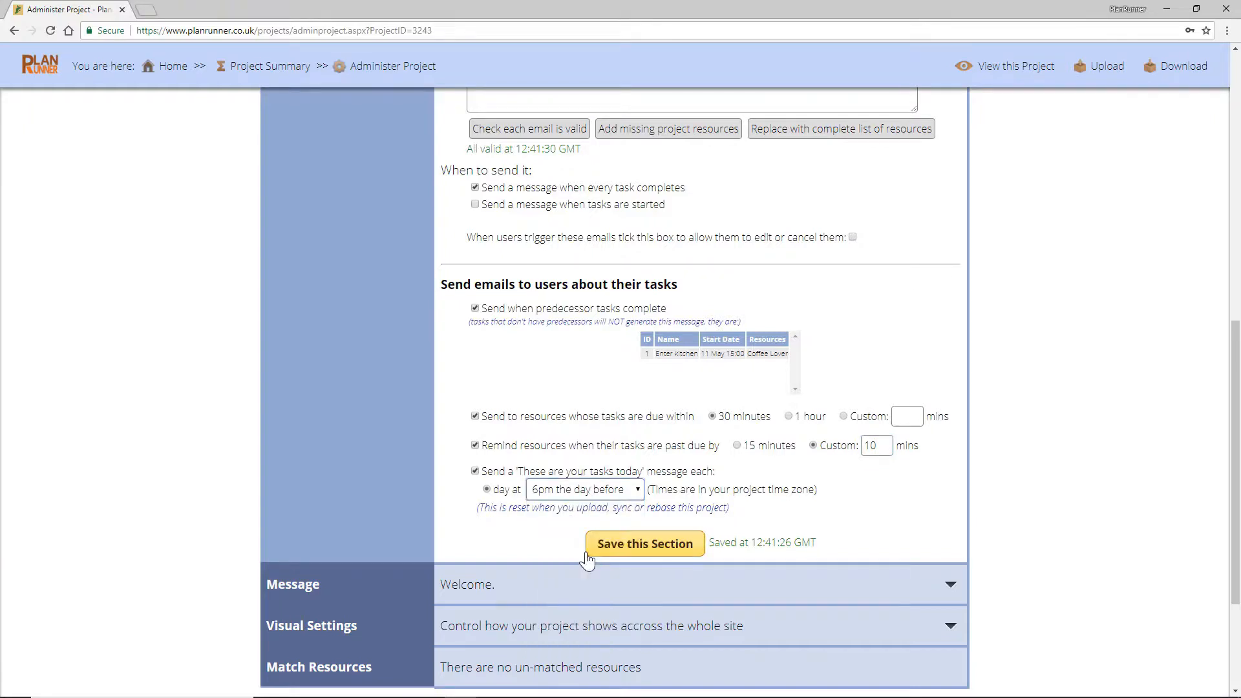
left_click(659, 549)
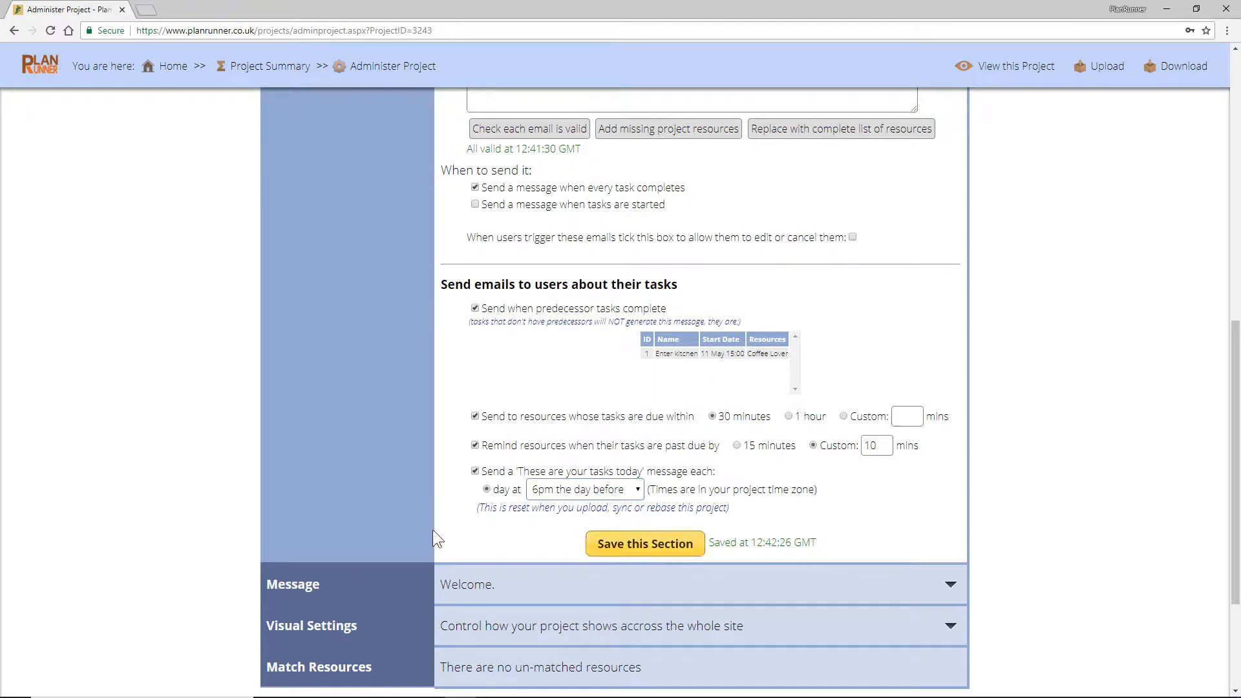
scroll(397, 371, "up", 2)
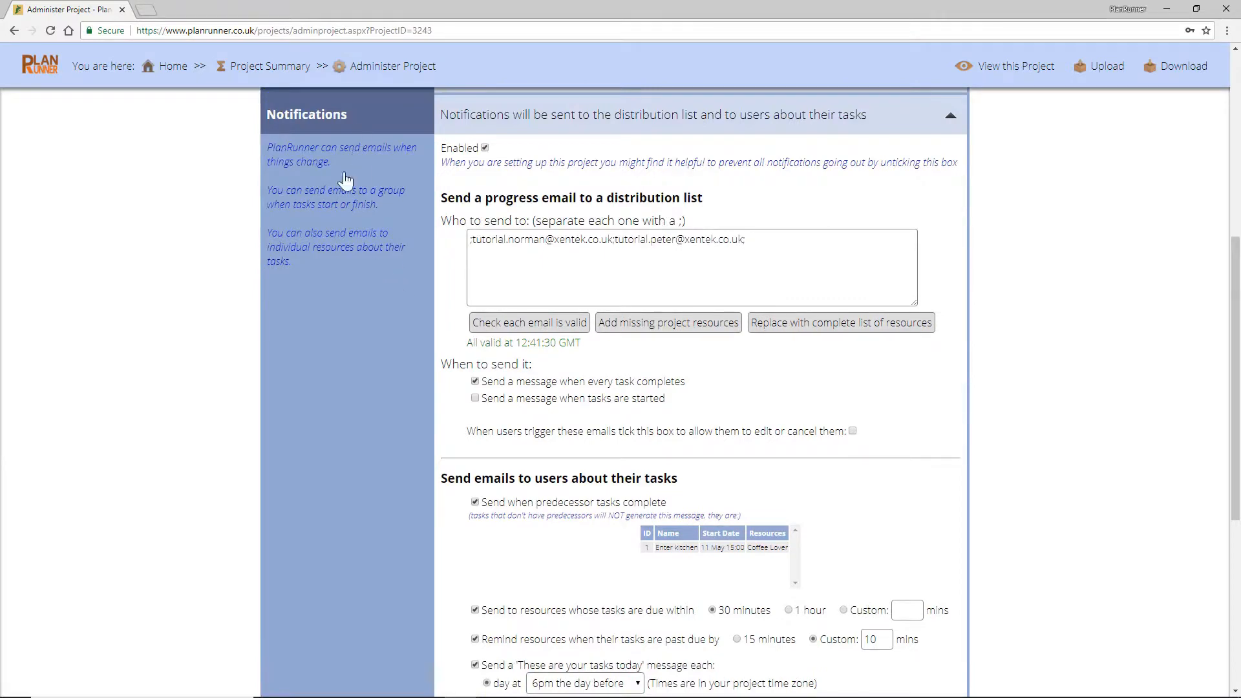
left_click(341, 175)
Step: View the Message section, and in Visual Settings select the Purple page background and hide the Outline Level column
left_click(382, 394)
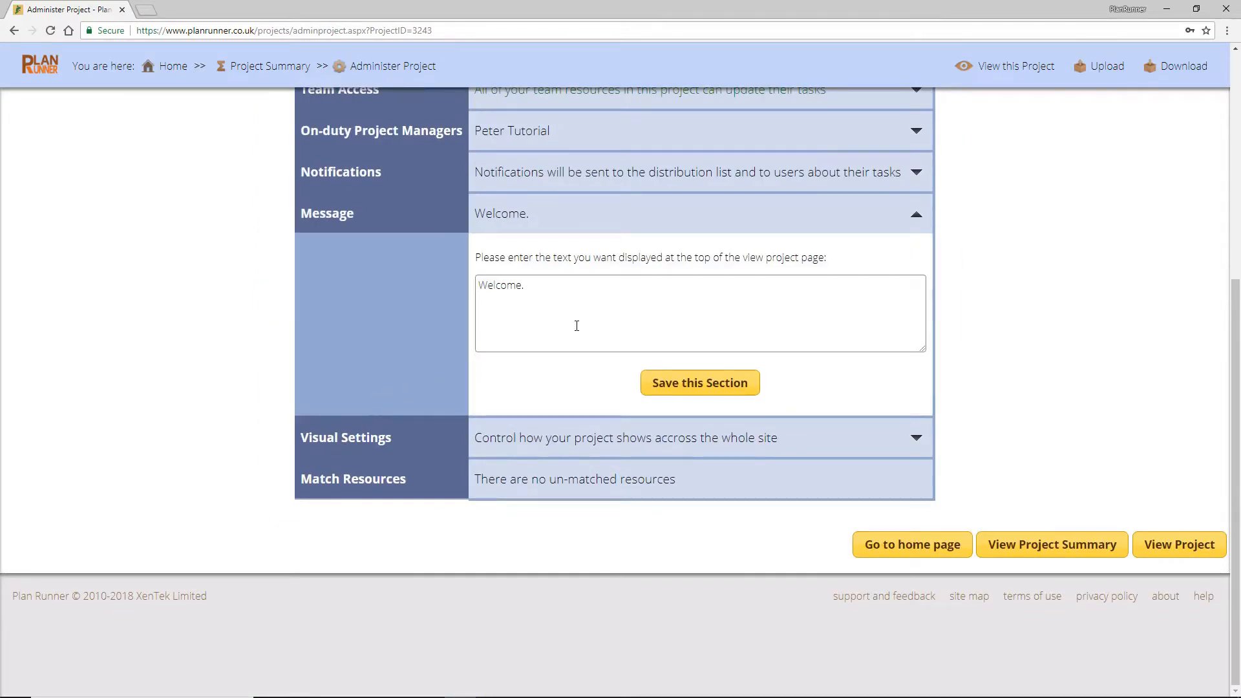
left_click(333, 444)
scroll(335, 434, "down", 4)
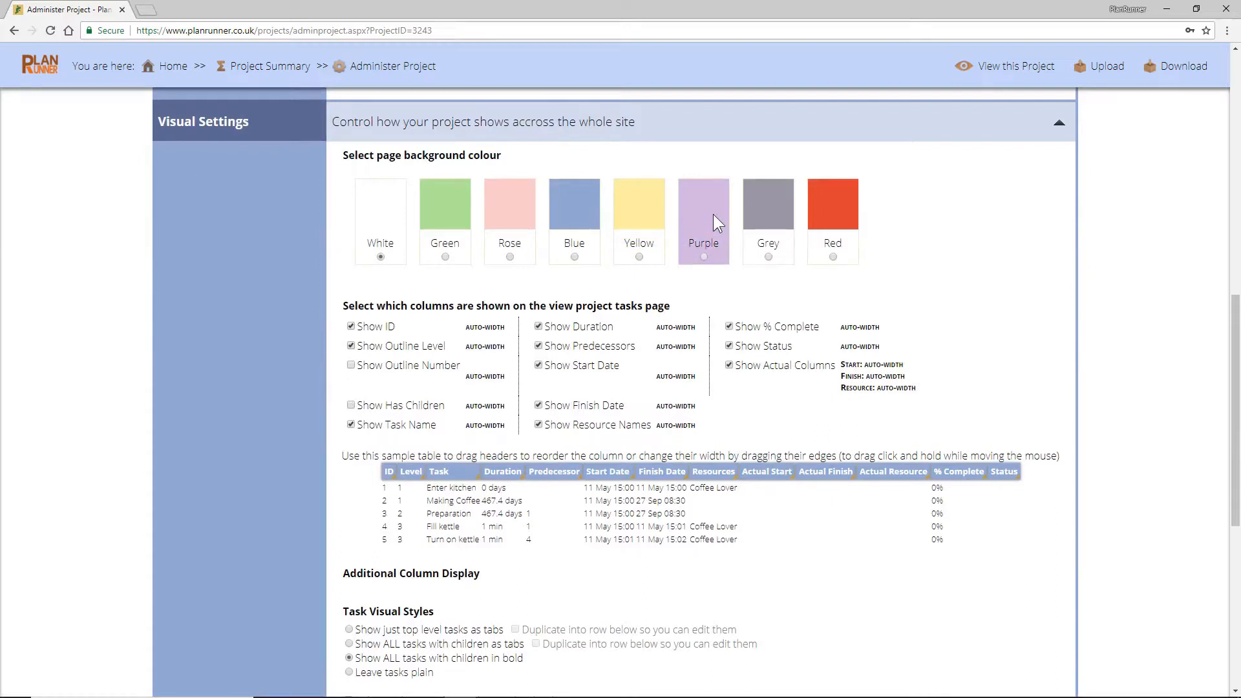
left_click(416, 347)
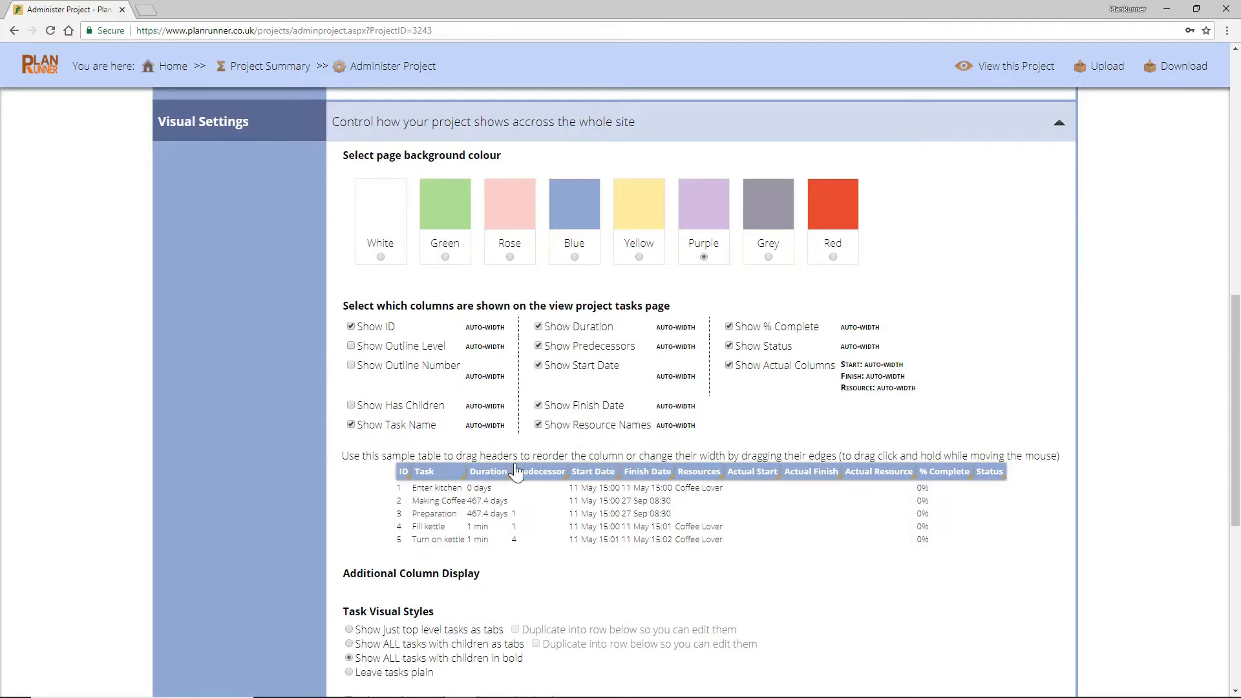
Step: Try a 205px Predecessor column width, clear it, and move the Duration column between % Complete and Status in the sample table
left_click_drag(569, 469, 630, 475)
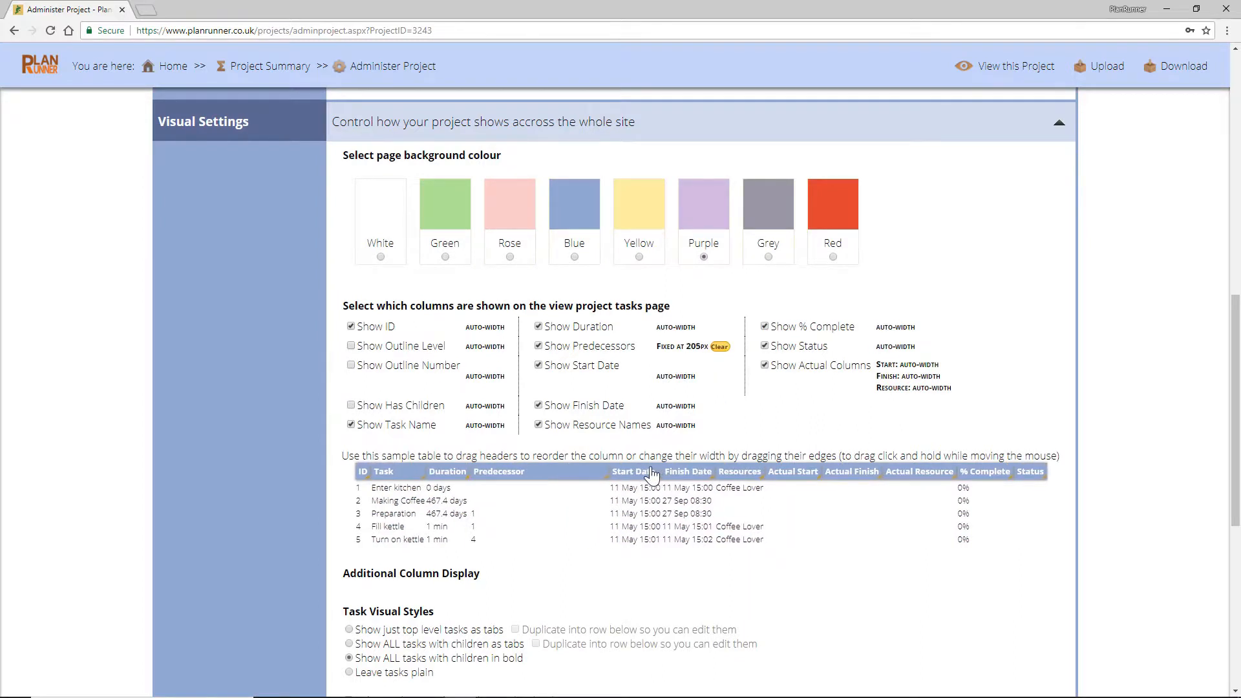
left_click(719, 347)
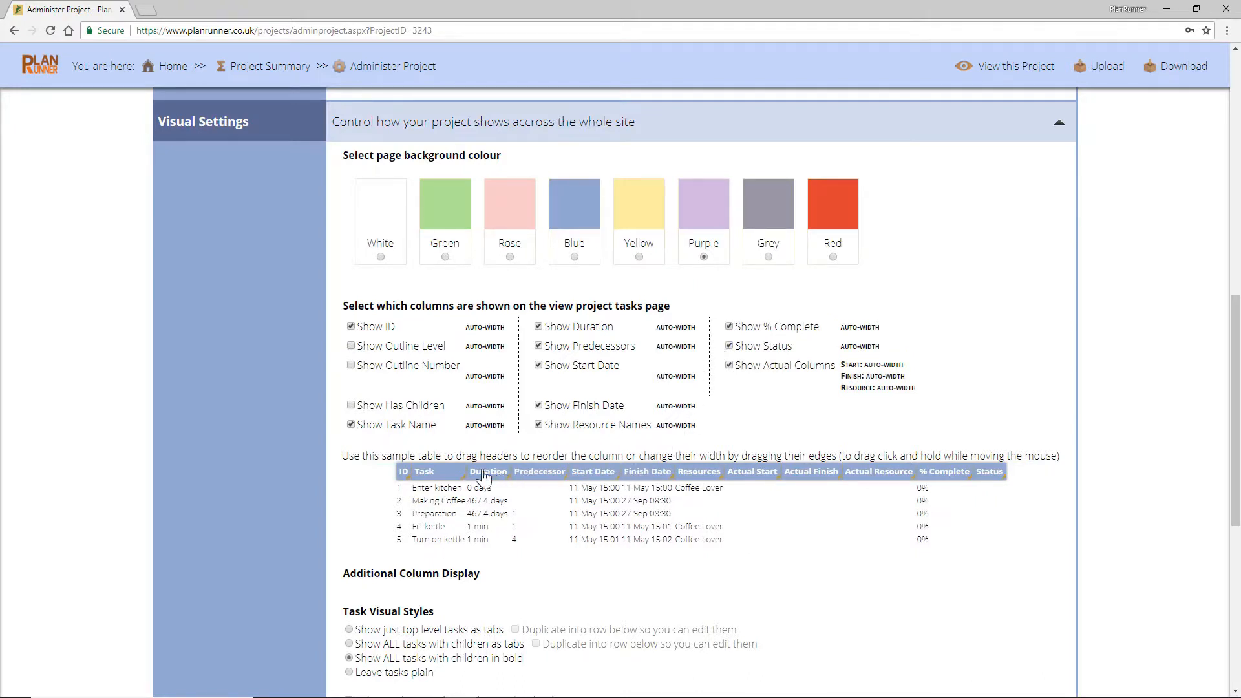
left_click_drag(484, 476, 990, 481)
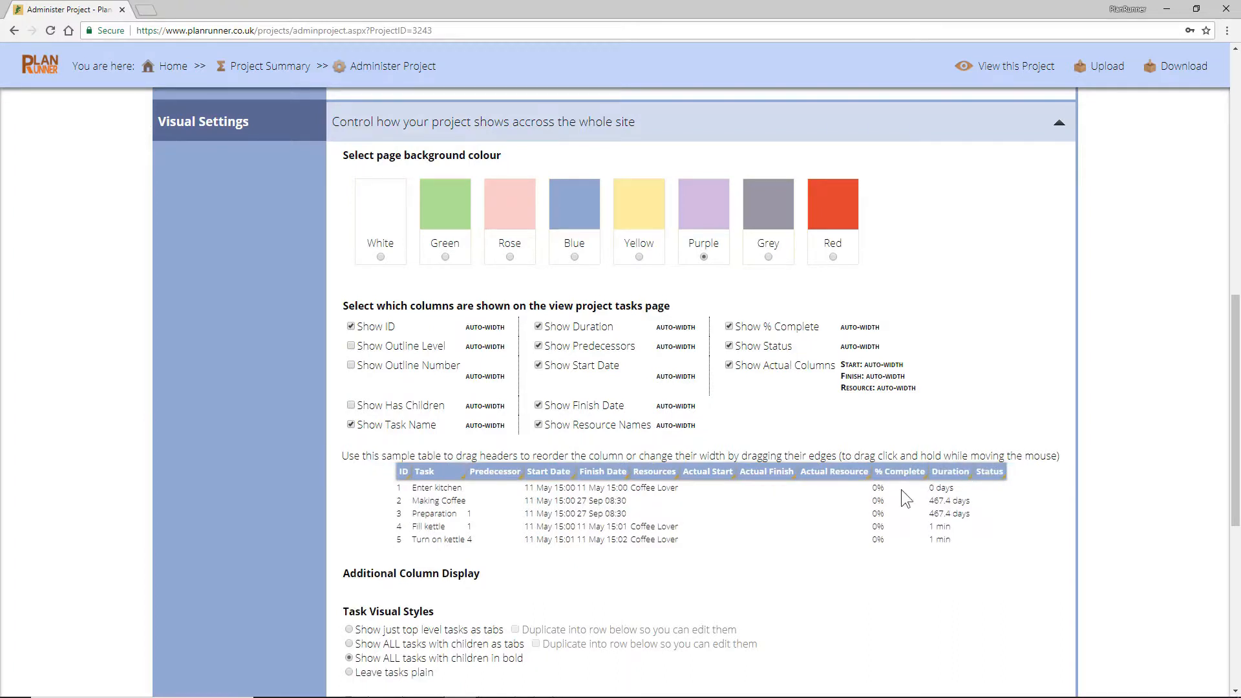
Step: Try showing all tasks with children as tabs, and return the task visual style to bold
scroll(833, 507, "down", 2)
scroll(813, 511, "down", 1)
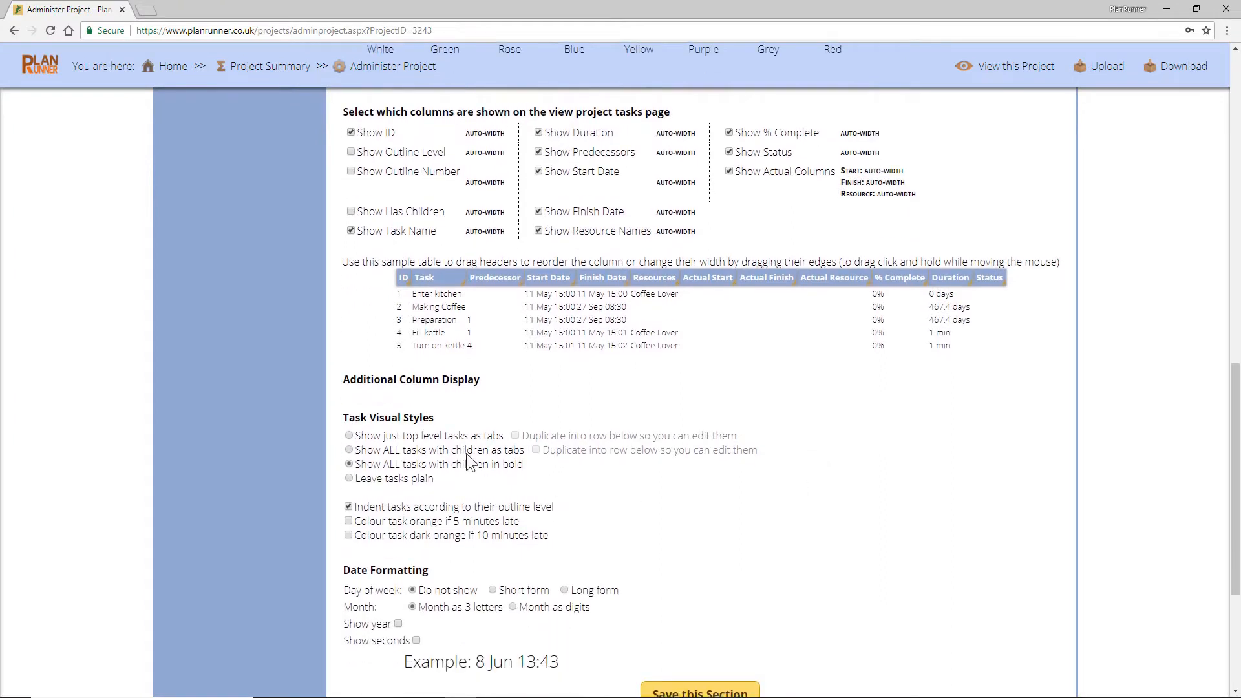
left_click(426, 452)
left_click(421, 463)
Step: Preview the short and long day-of-week formats, return to Do not show, and save Visual Settings
scroll(420, 524, "down", 2)
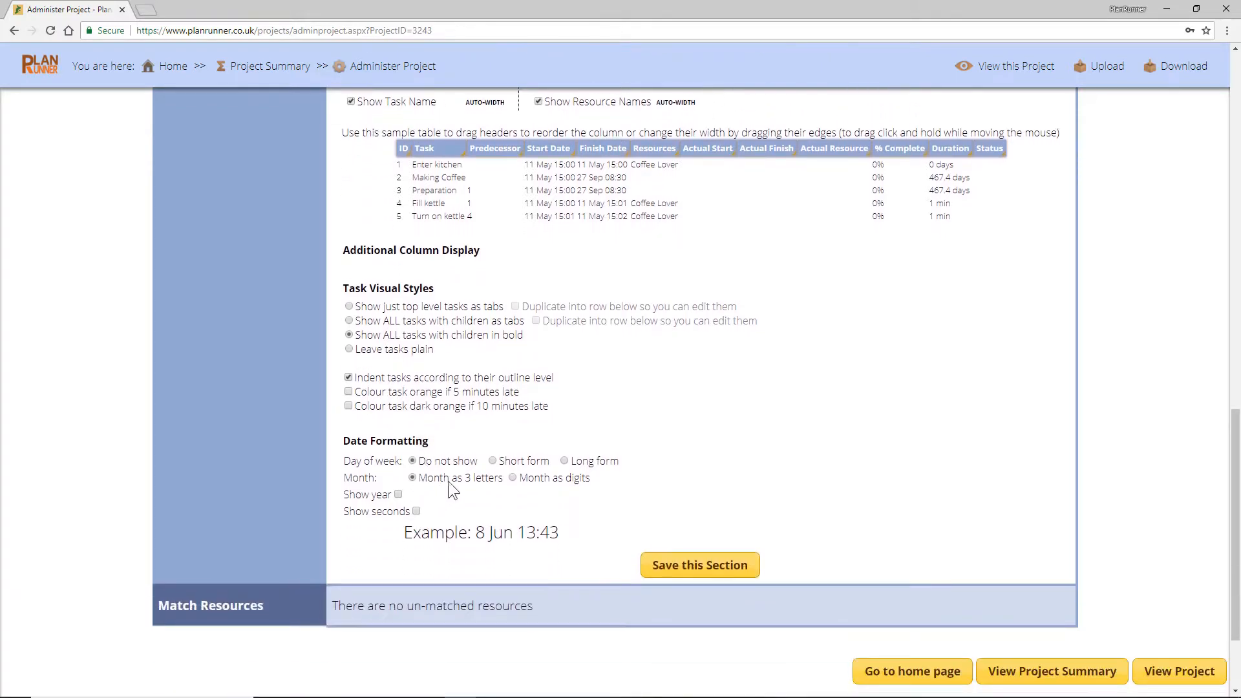
left_click(525, 462)
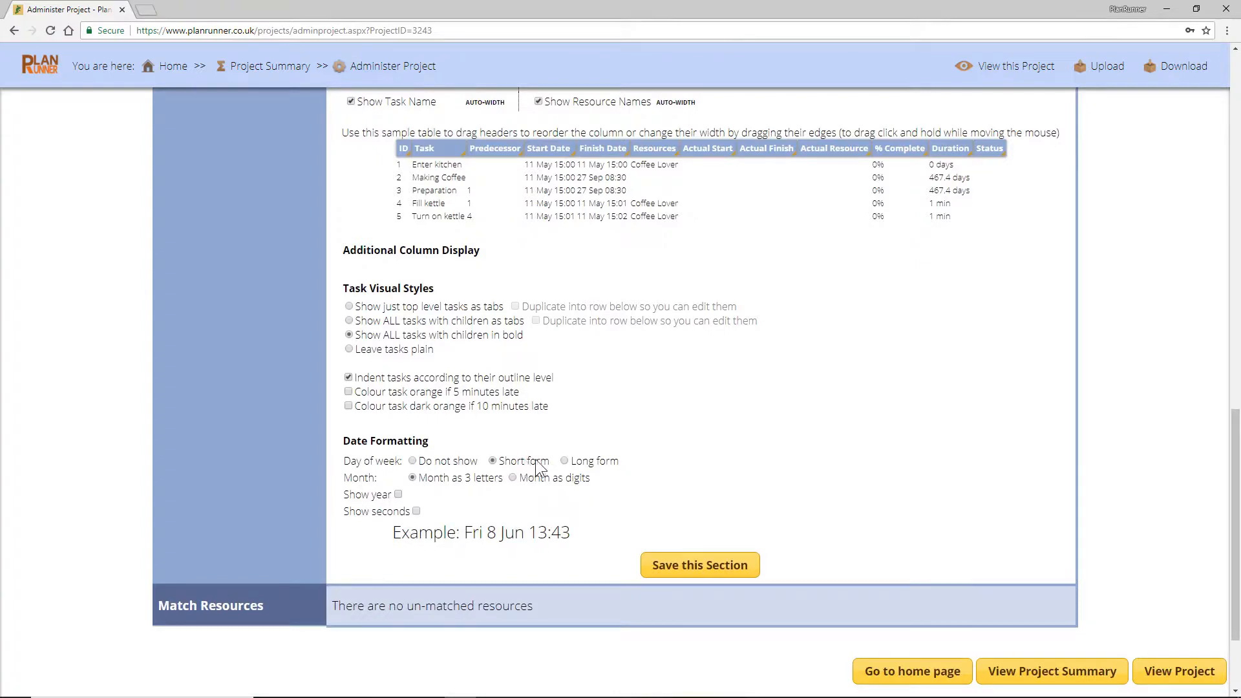
left_click(580, 461)
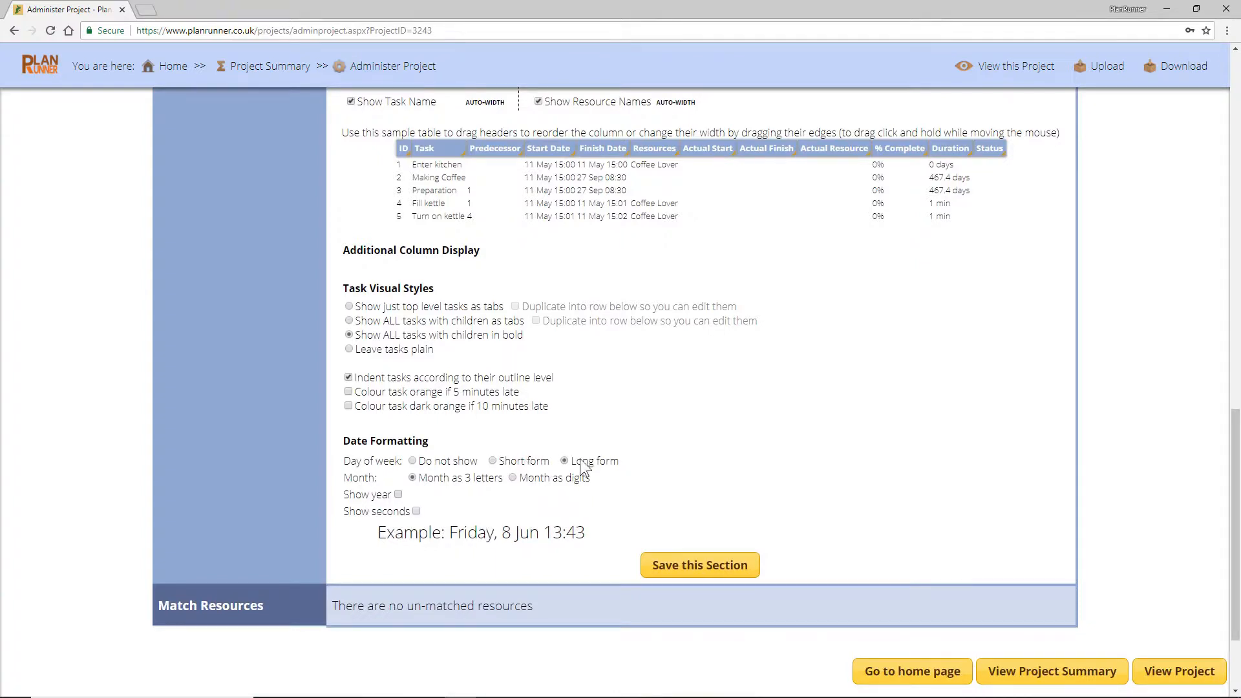
left_click(438, 460)
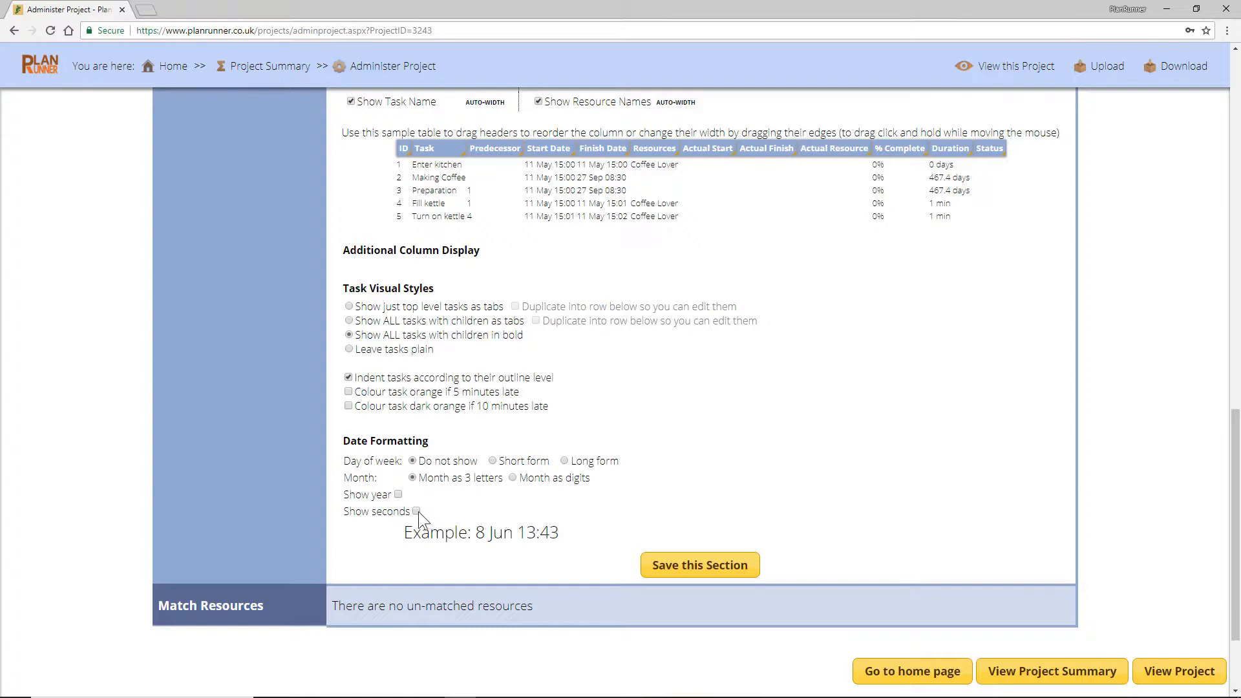
left_click(701, 573)
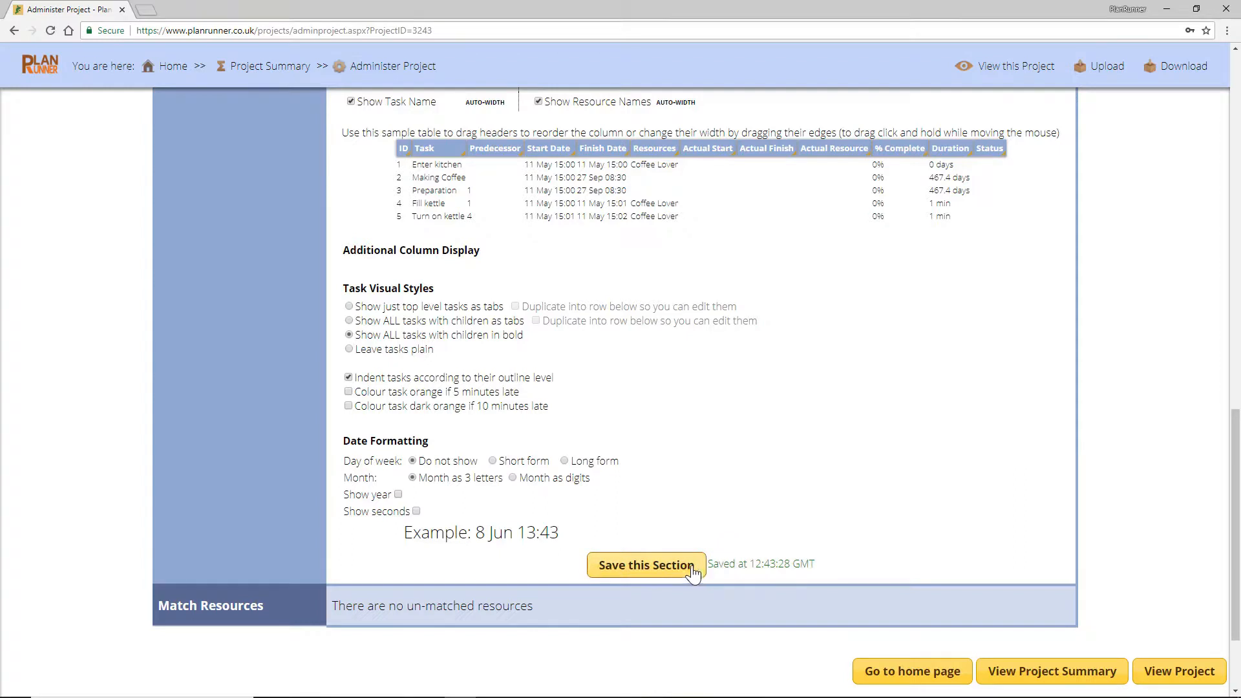
Step: Review the Match Resources section, and view the Making Coffee 2 project summary and its task list
left_click(257, 607)
scroll(255, 609, "down", 2)
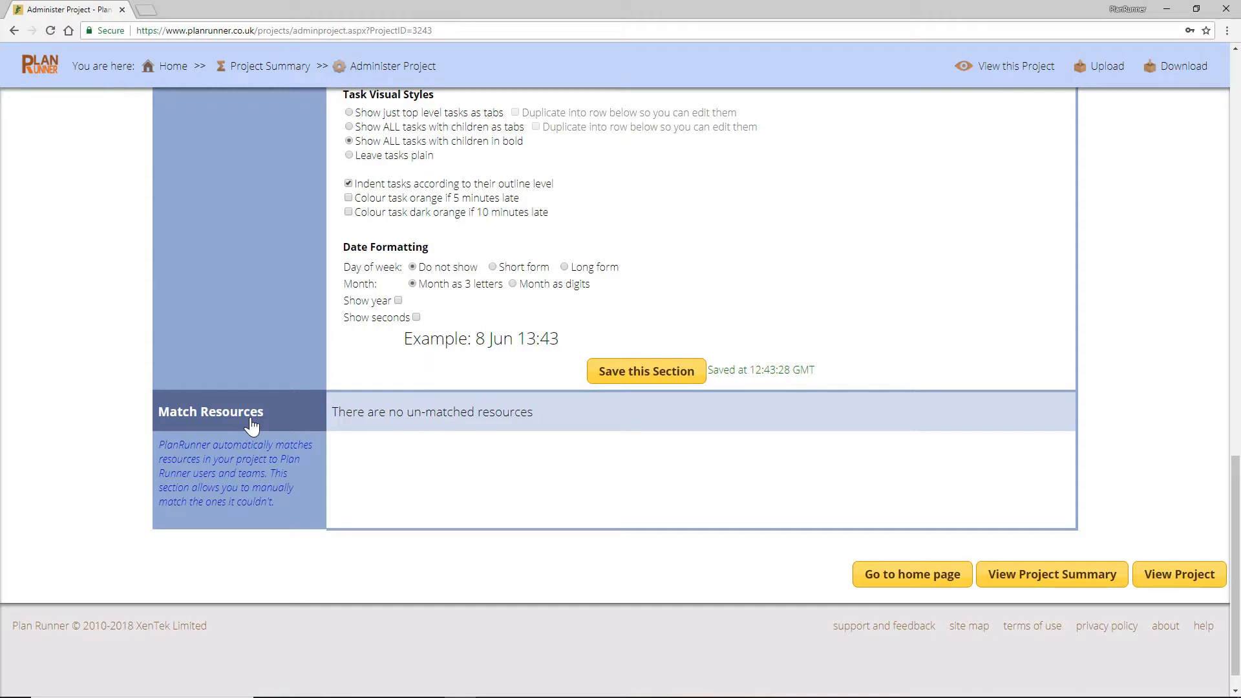
left_click(1042, 579)
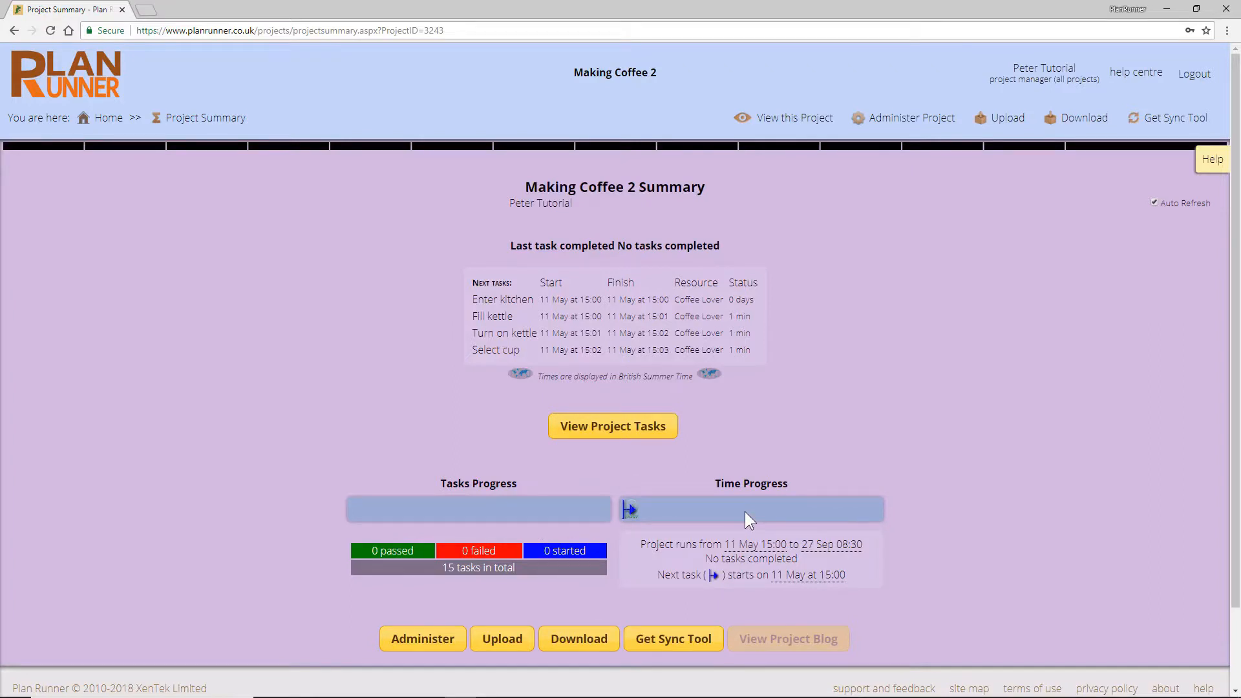
left_click(630, 427)
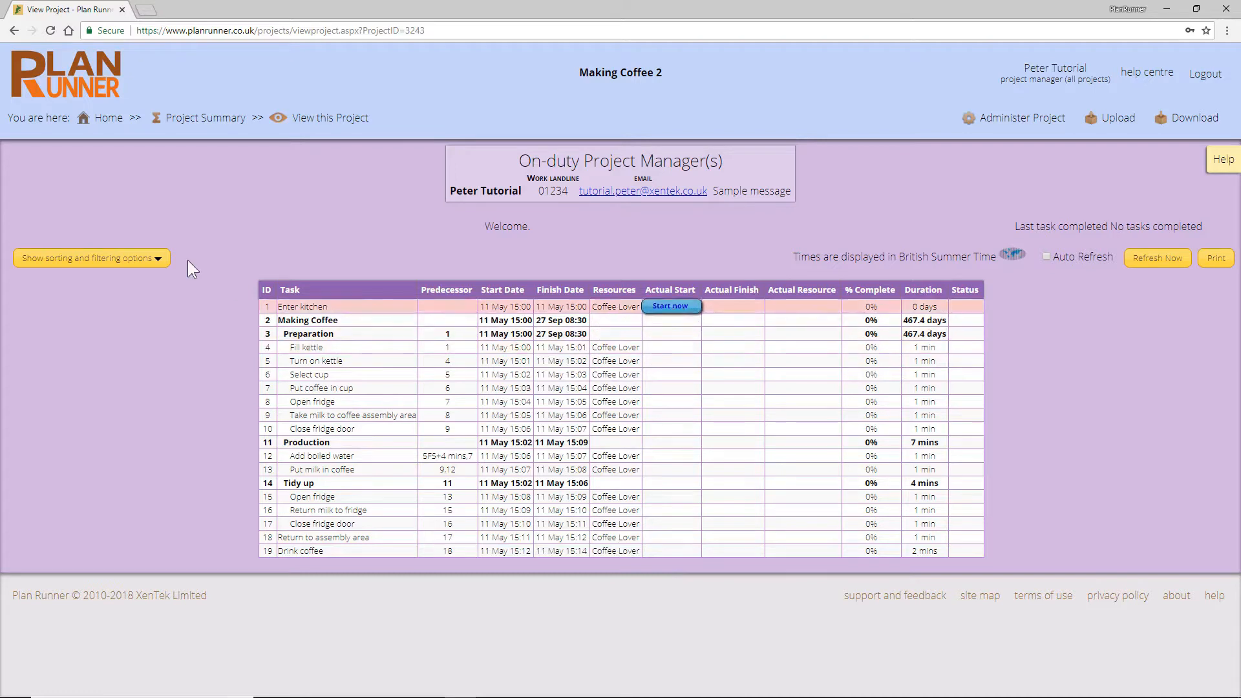
Step: Open the Get Sync Tool page from the project summary and show its help on a new tab
left_click(197, 121)
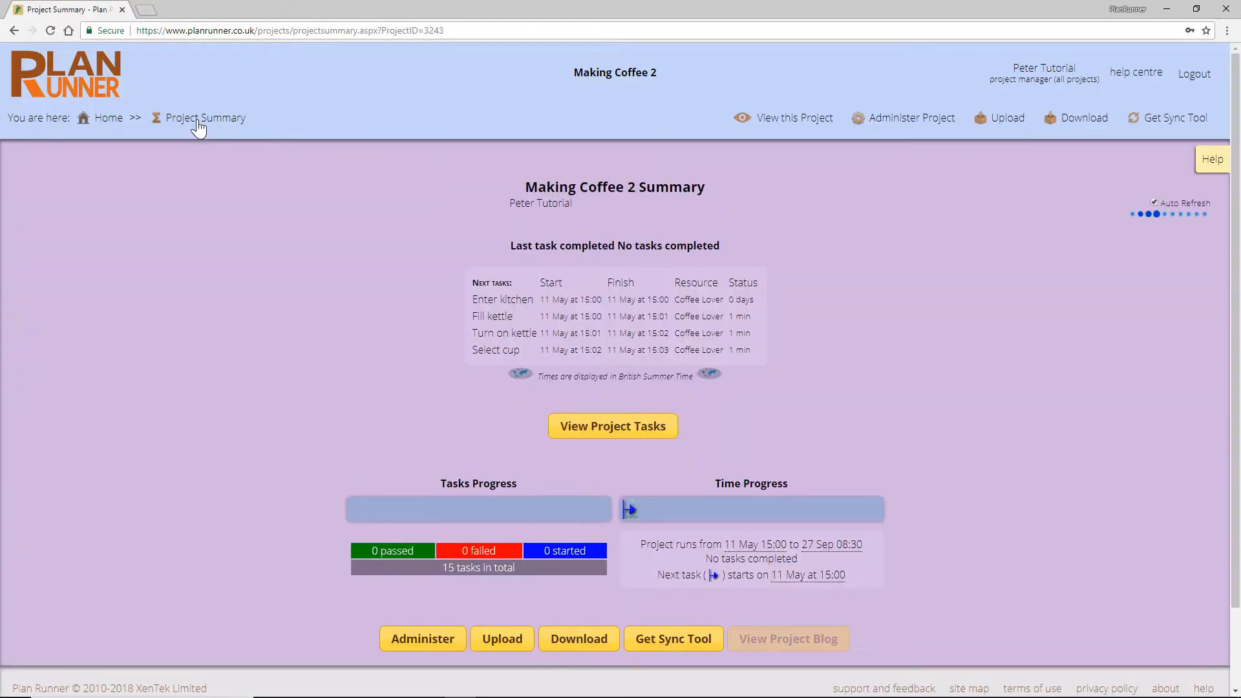
left_click(1148, 124)
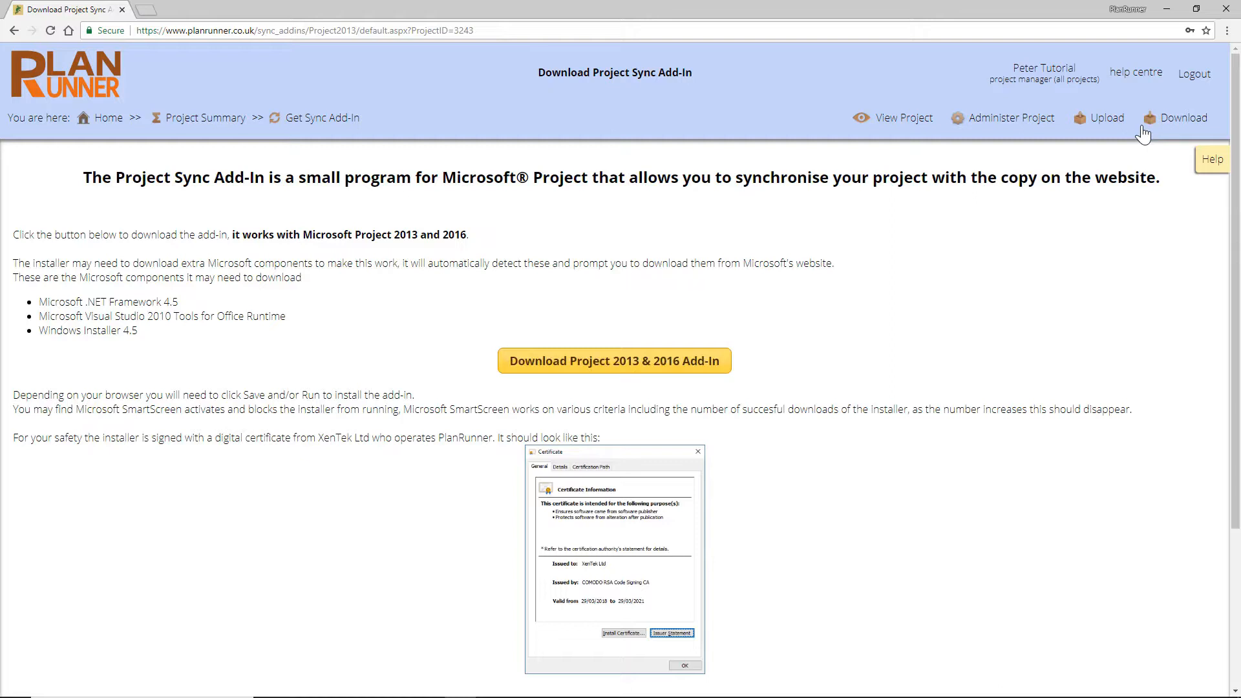
left_click(1208, 162)
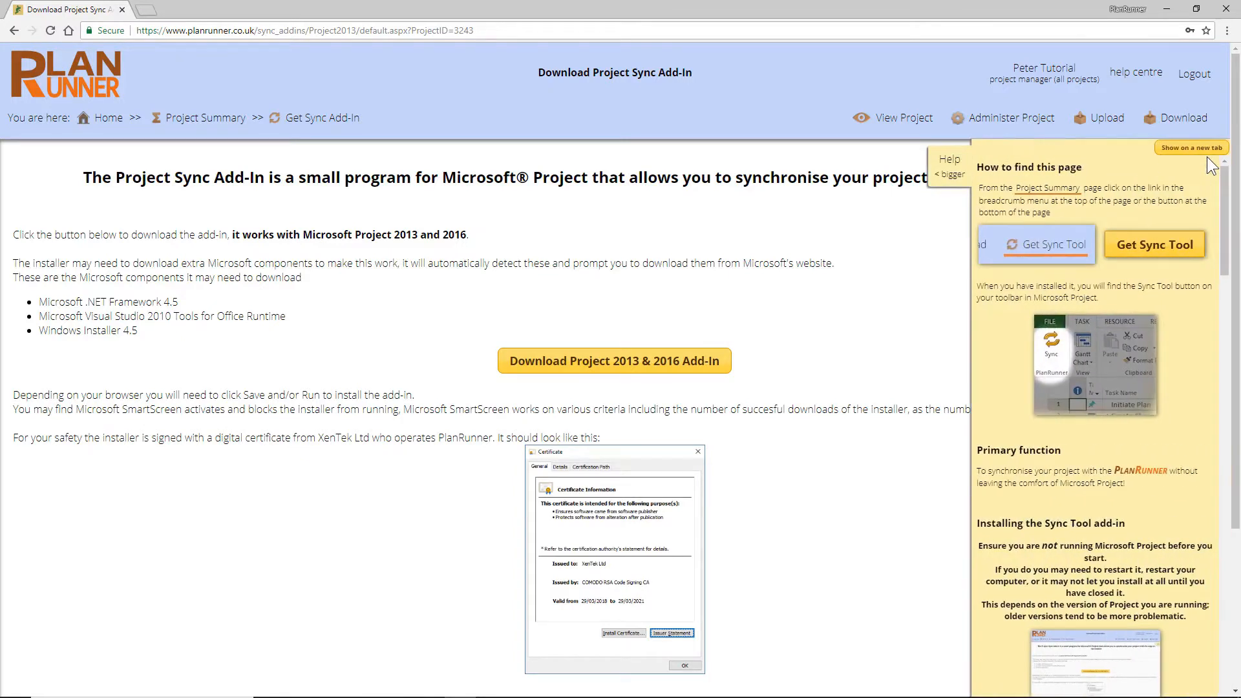
left_click(1206, 149)
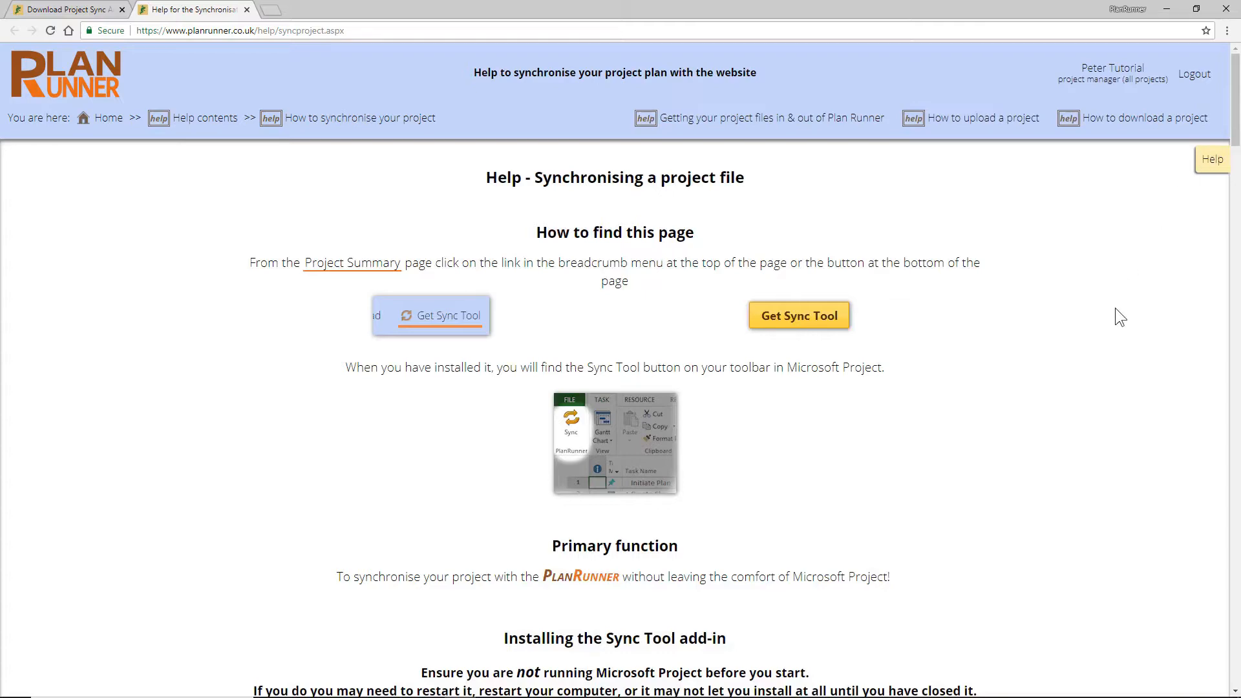
scroll(1108, 309, "down", 2)
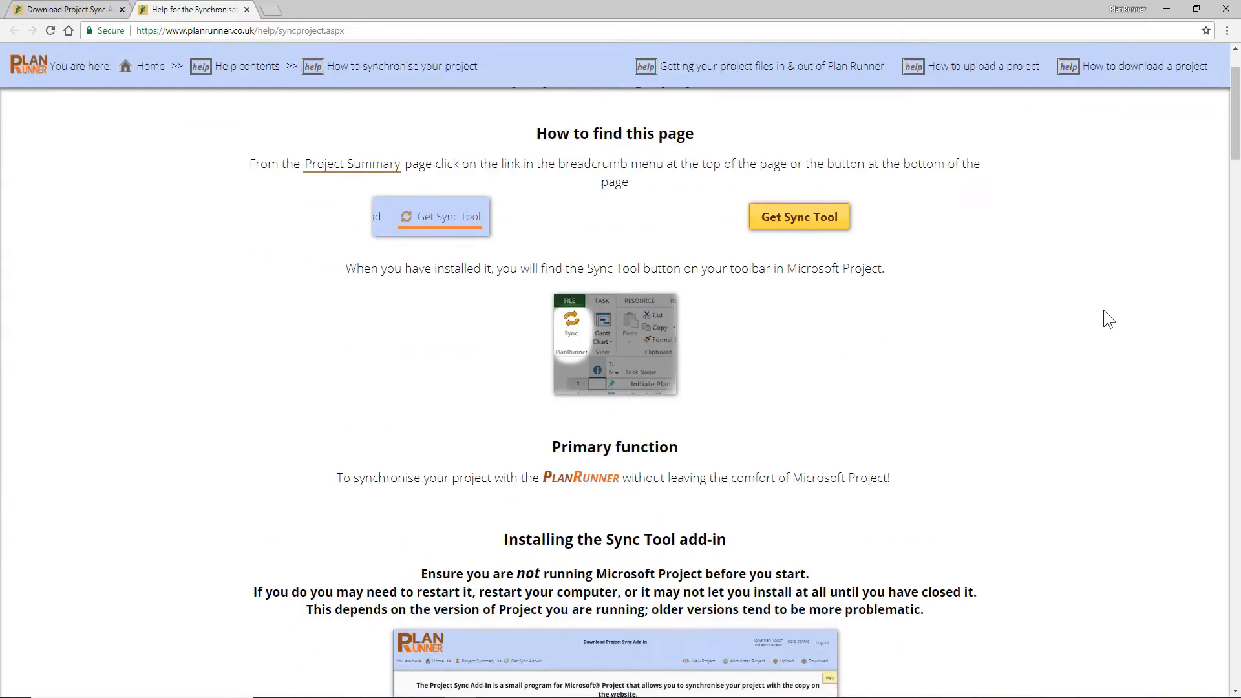
Step: Open Projects Overview from the home page and review the task and time progress of every project
left_click(150, 66)
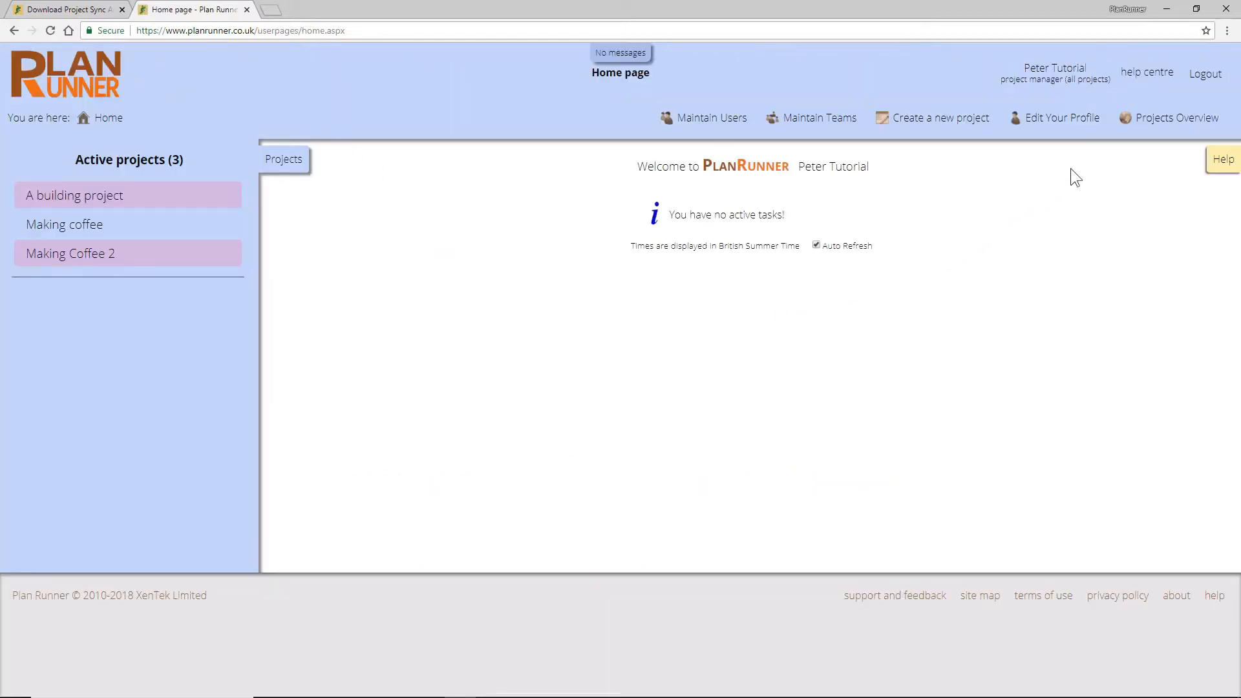
left_click(1137, 124)
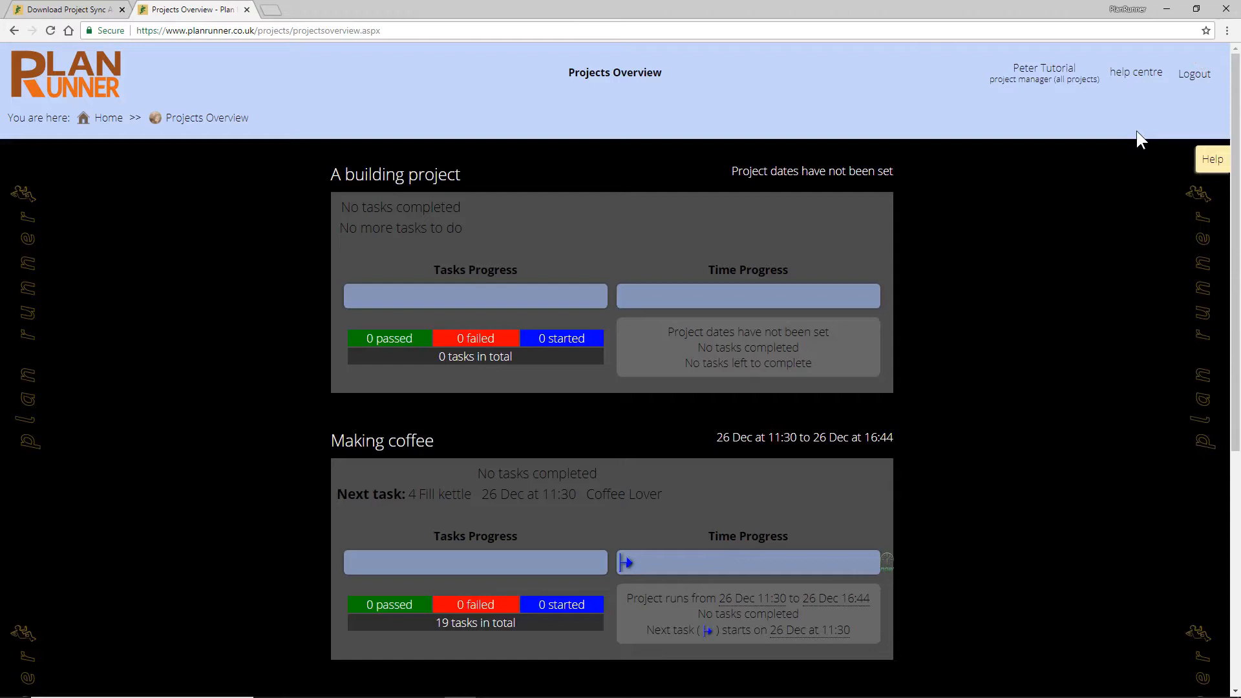
scroll(1136, 131, "down", 2)
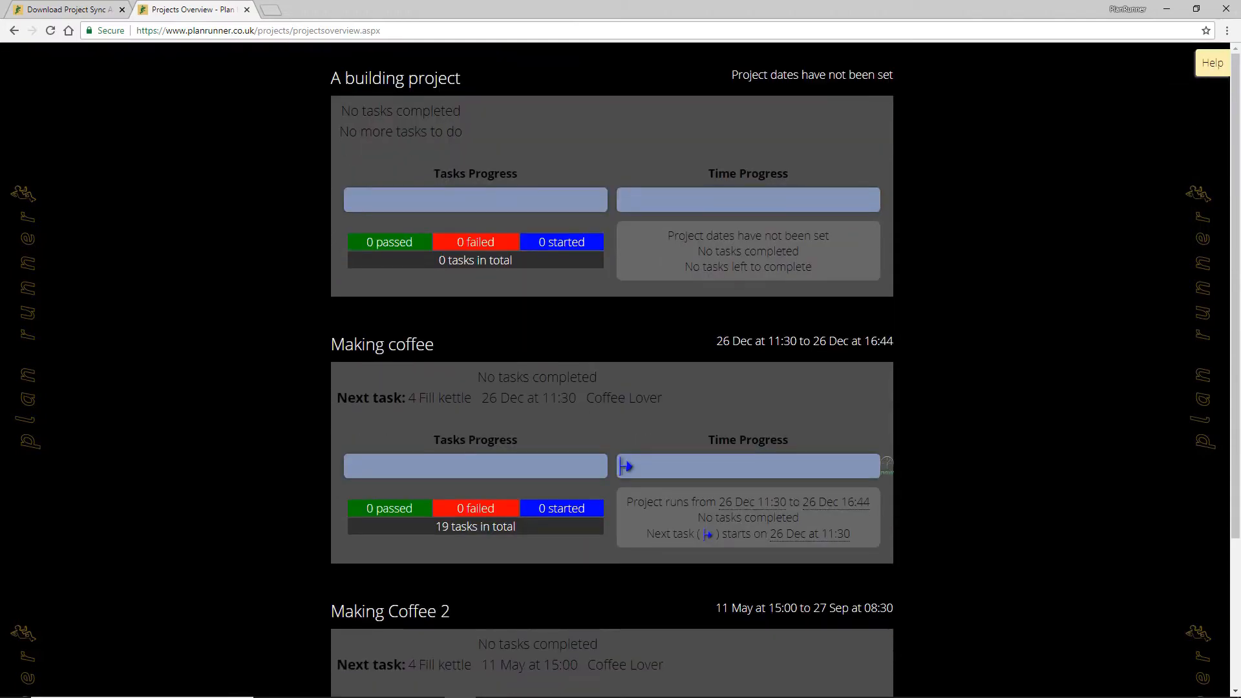
scroll(620, 368, "down", 4)
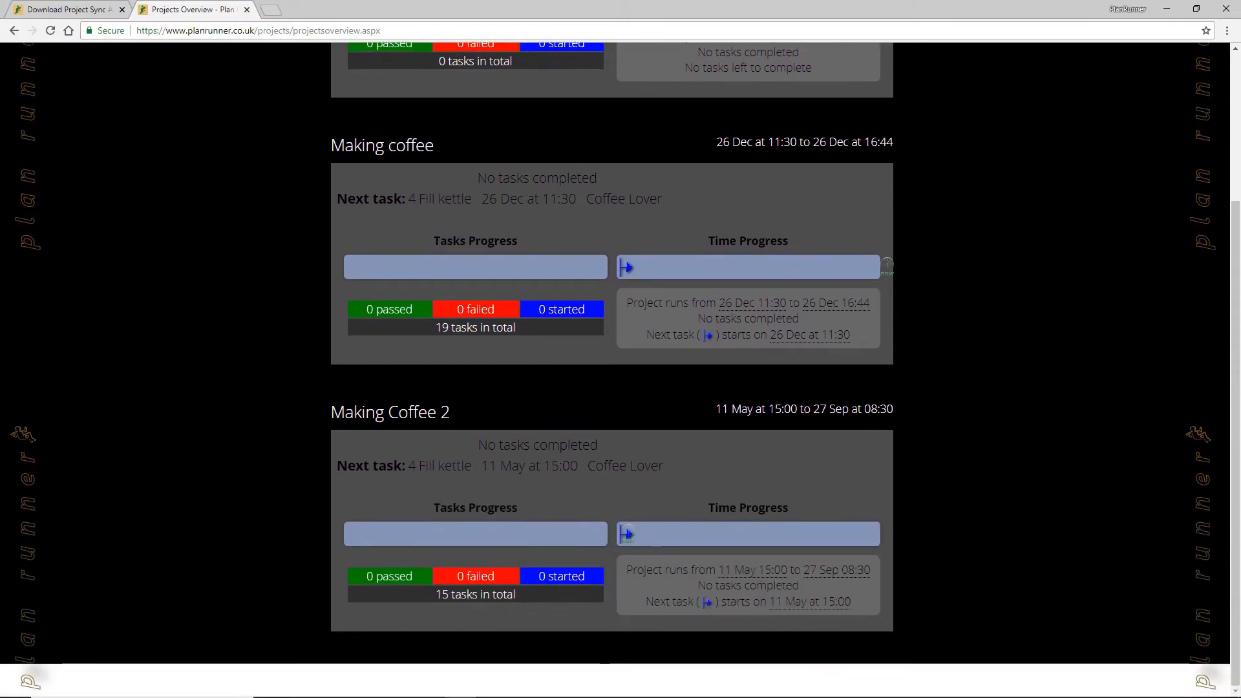
mouse_move(613, 85)
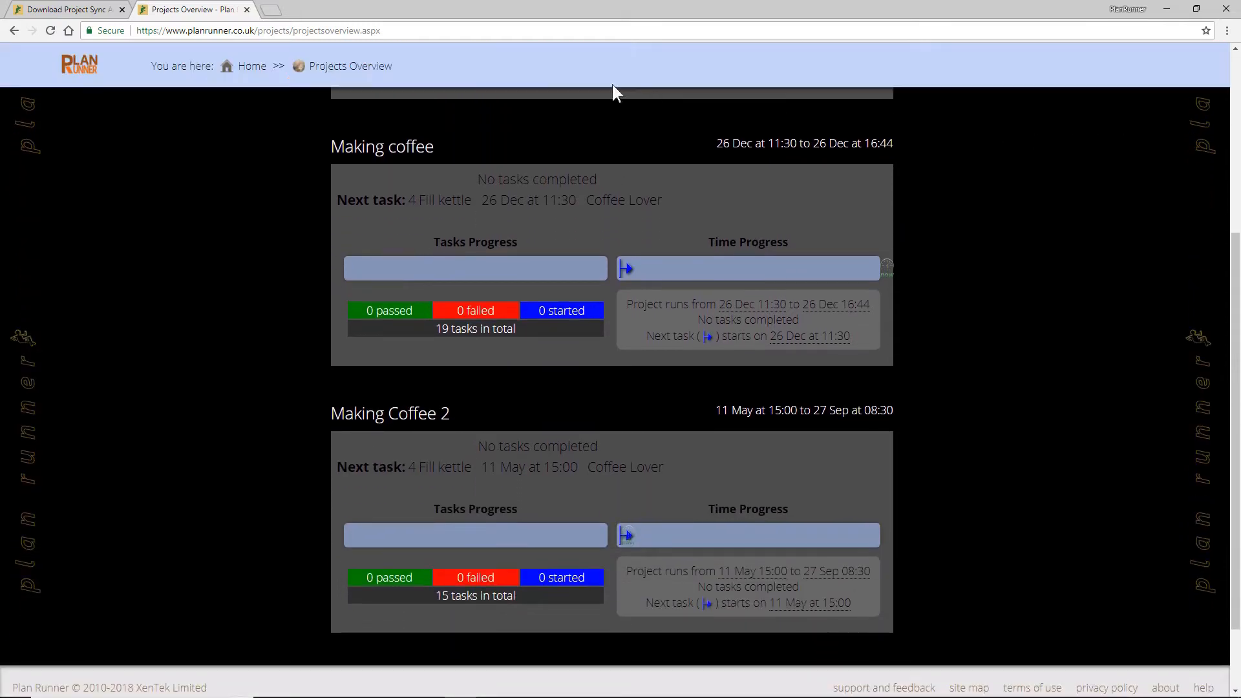
Step: In Maintain Users, add the user with the alternative name Coffee Lover to the Support Team and update the user without a welcome email
left_click(249, 67)
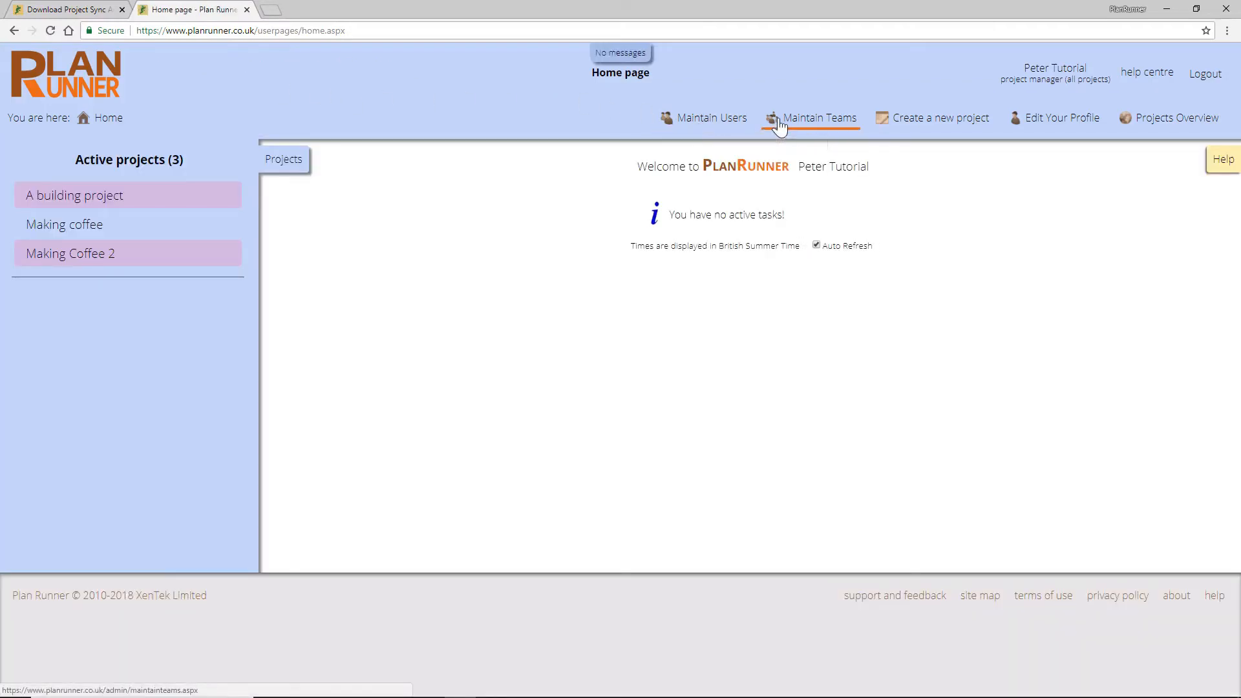
left_click(713, 123)
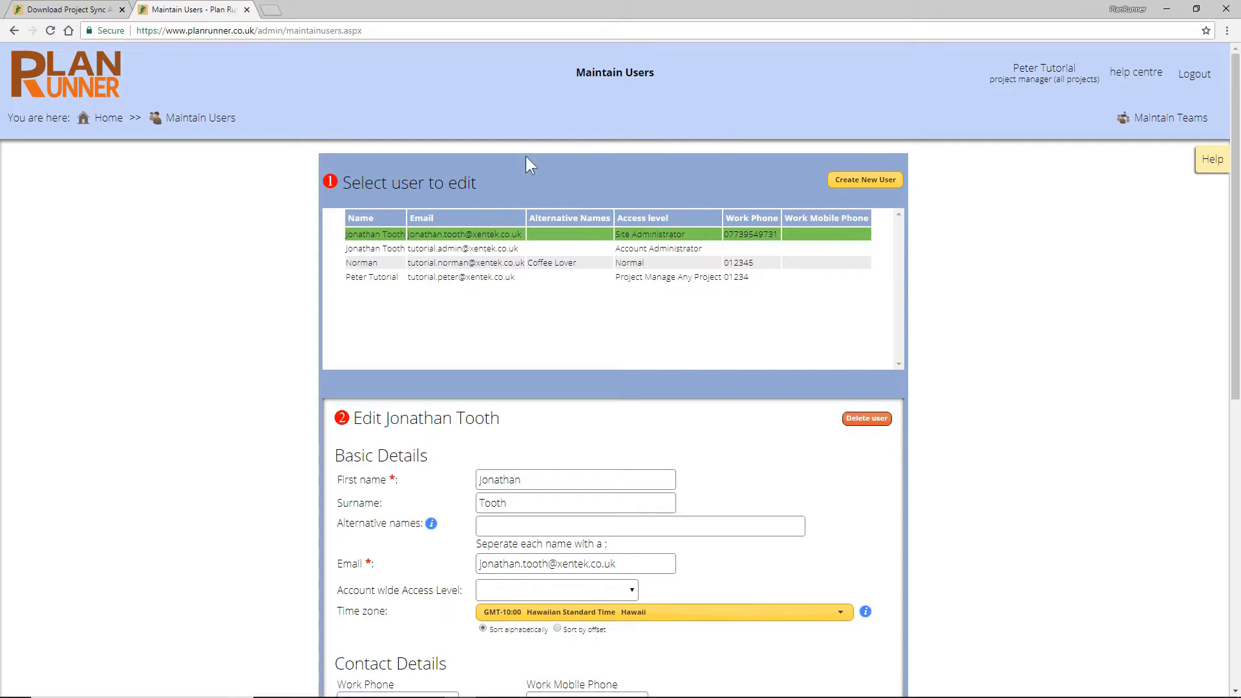
left_click(409, 264)
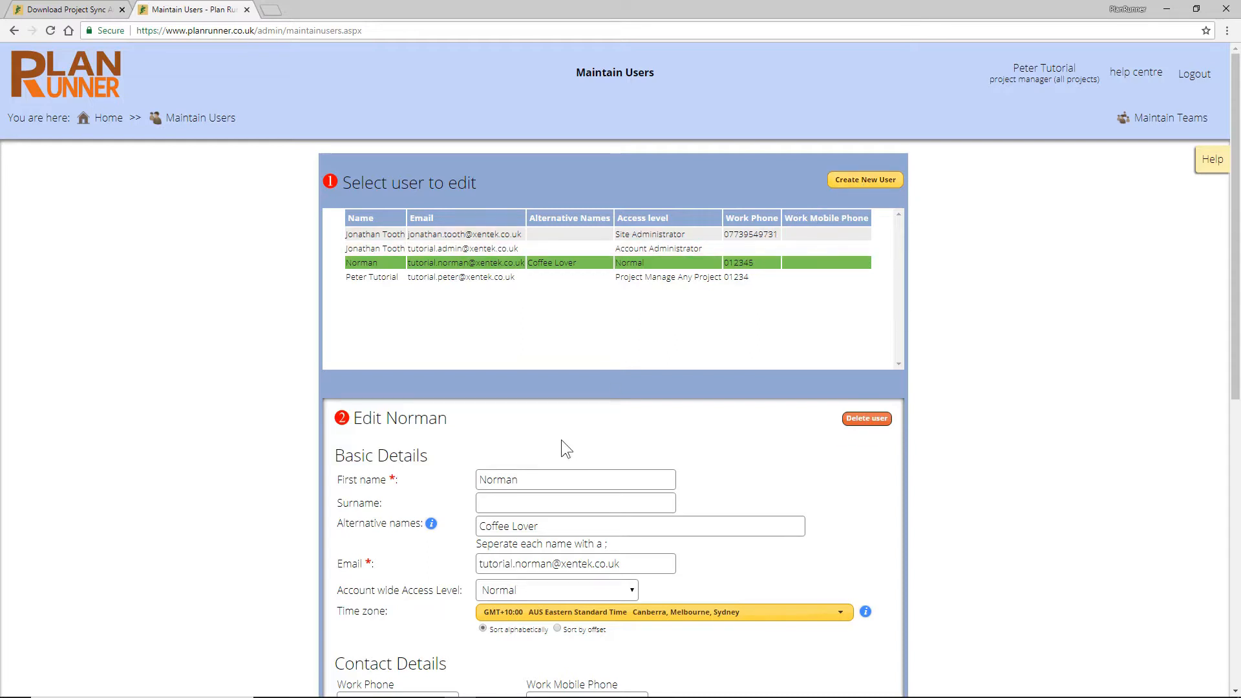
scroll(561, 441, "down", 5)
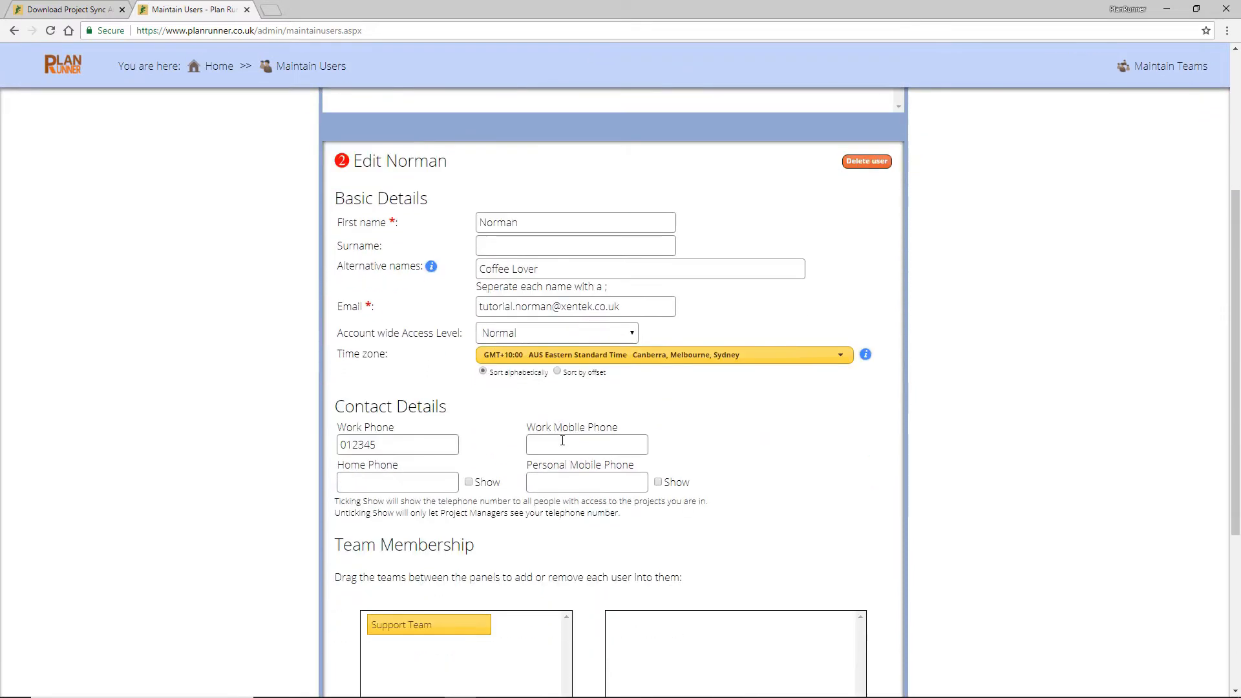
scroll(561, 442, "down", 1)
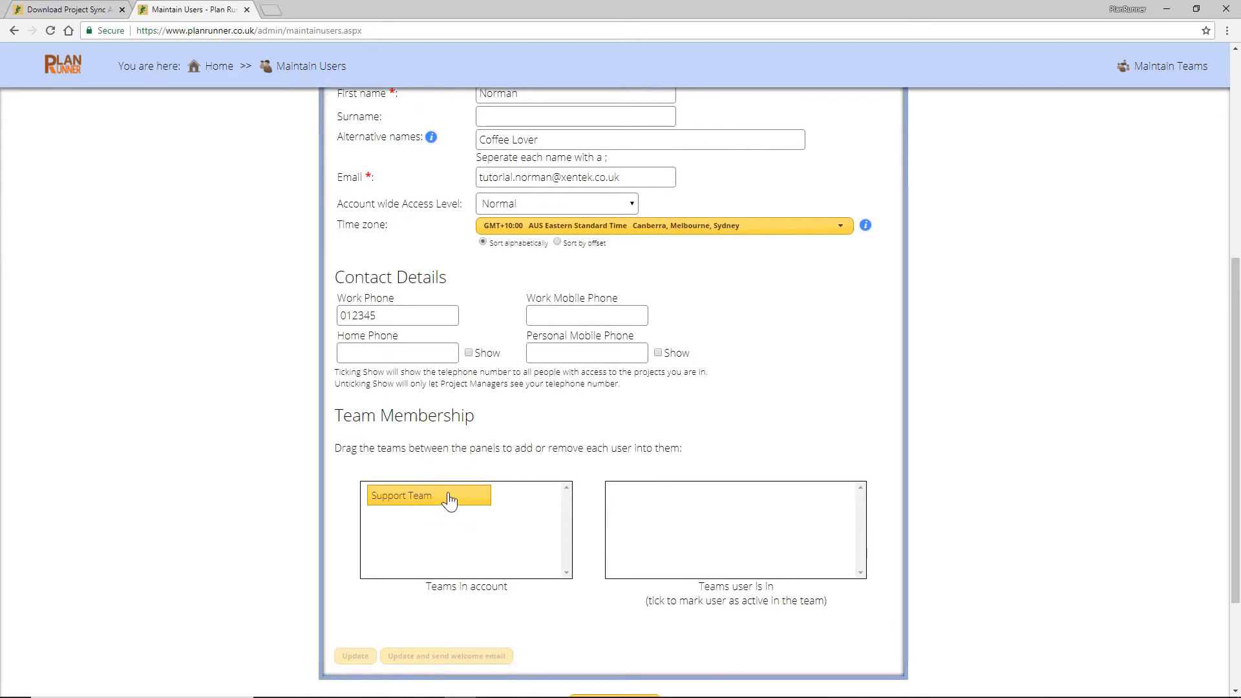
left_click_drag(446, 501, 743, 512)
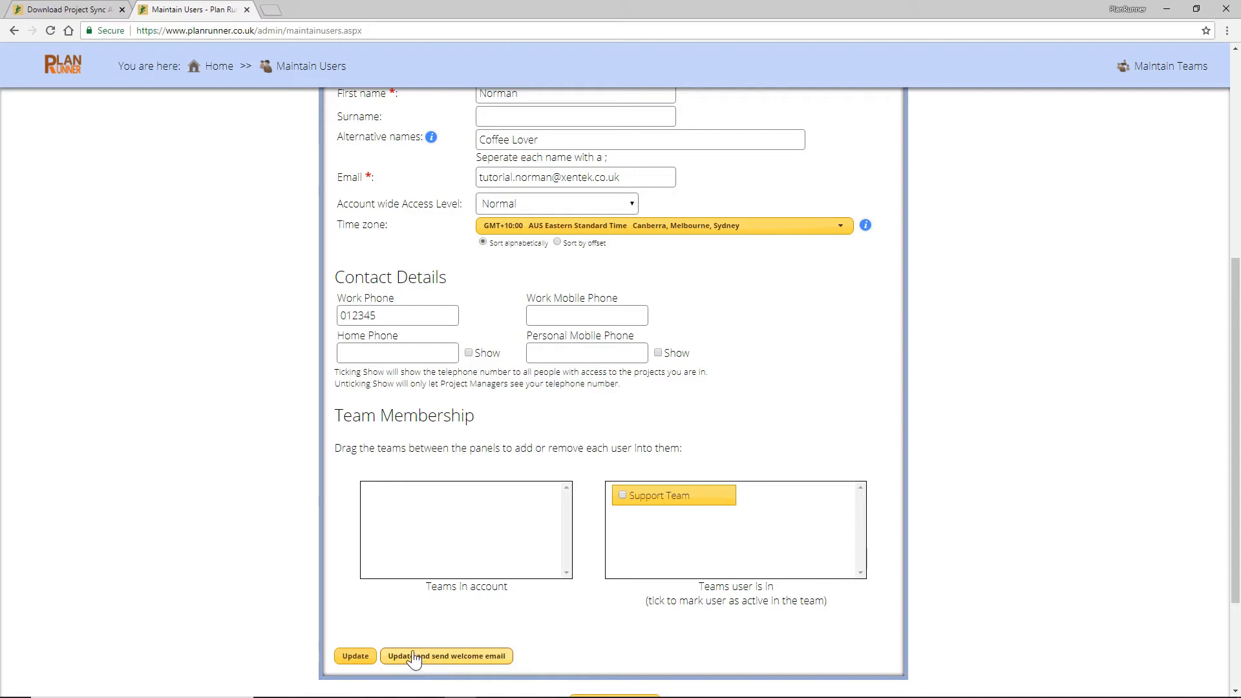
left_click(358, 657)
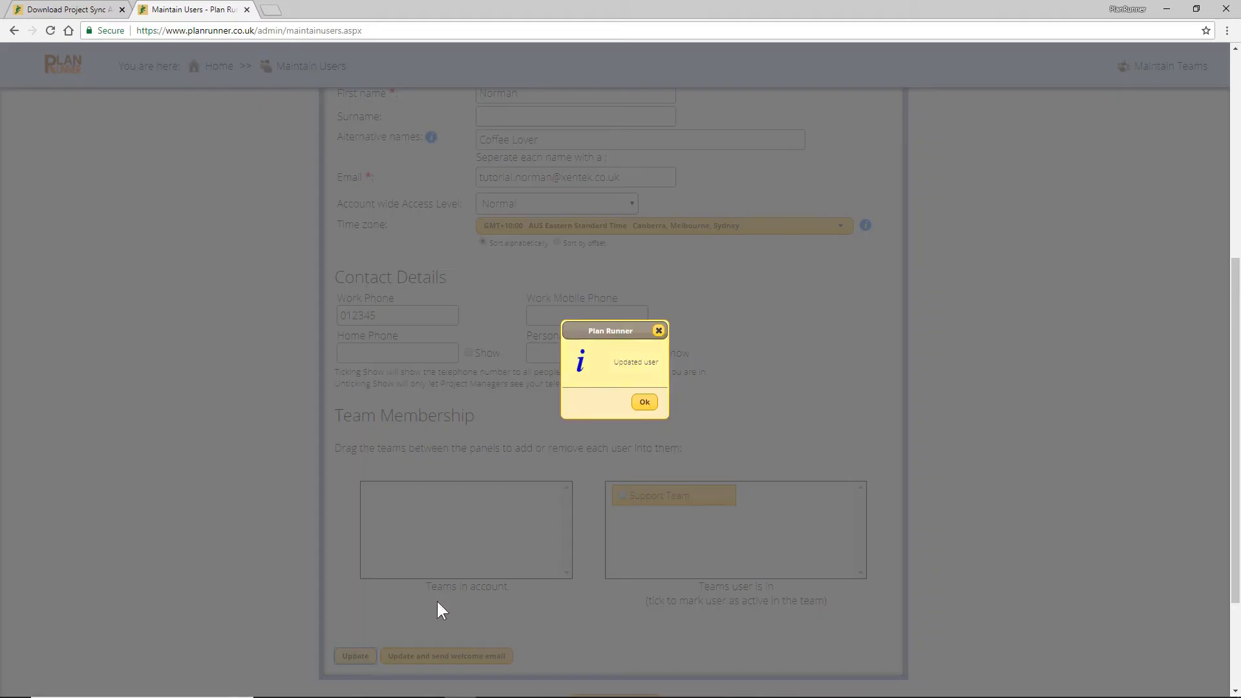
left_click(645, 403)
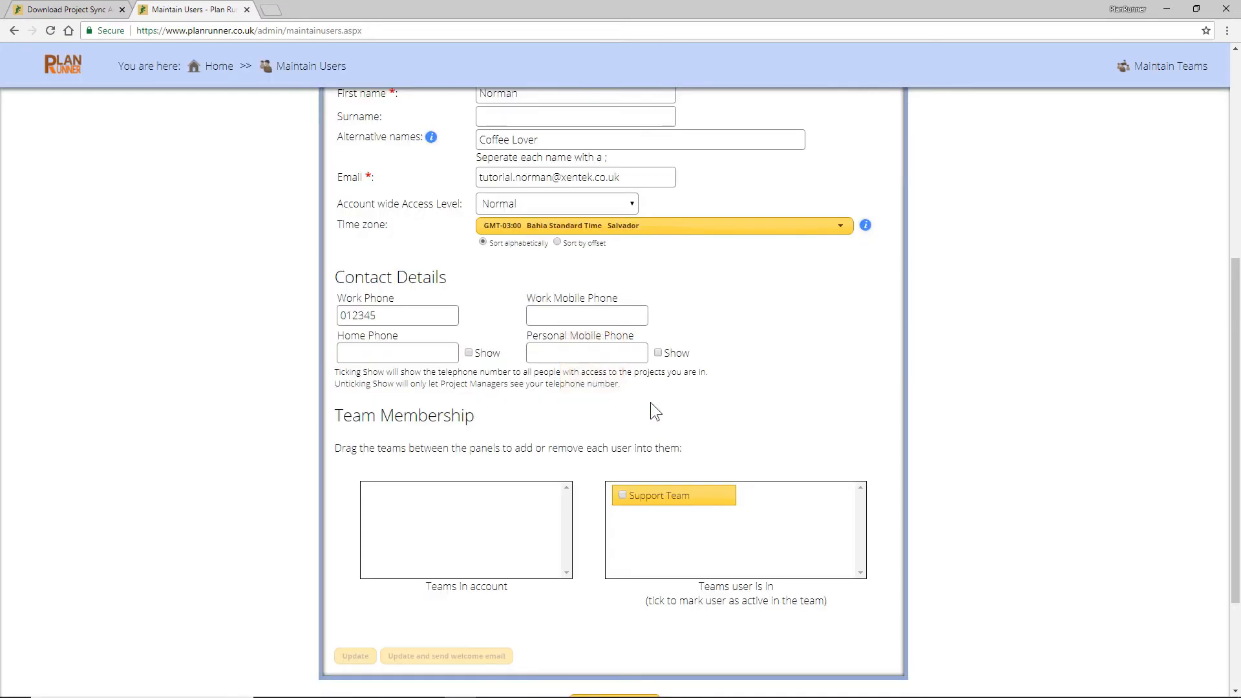
scroll(650, 402, "up", 5)
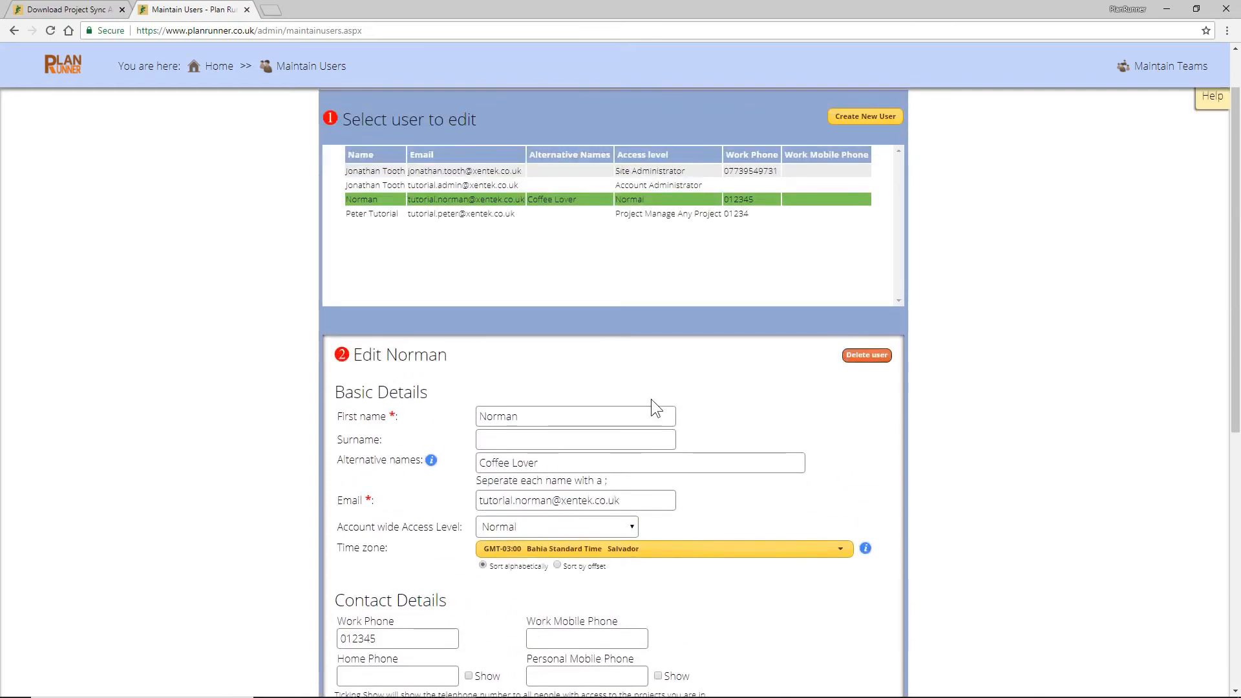
scroll(650, 399, "up", 1)
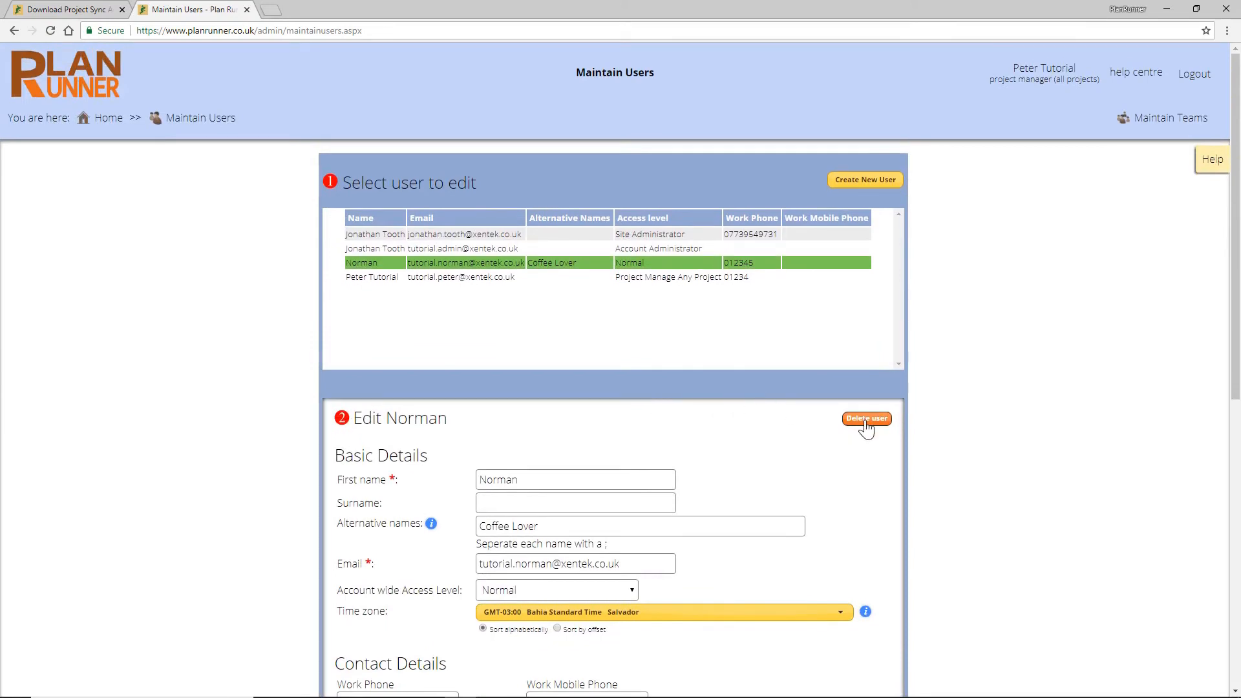
Step: In Maintain Teams, mark the existing Support Team member active, add the second listed account user as an active member, and update the team
left_click(1149, 122)
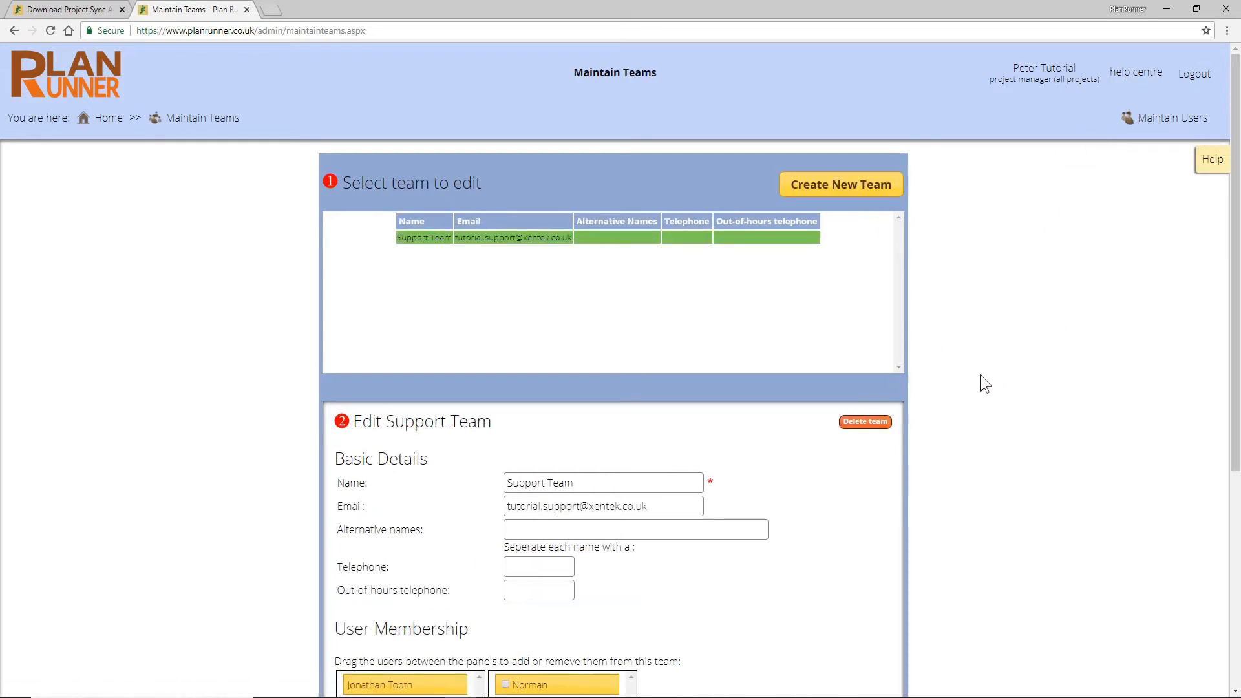
scroll(932, 389, "down", 3)
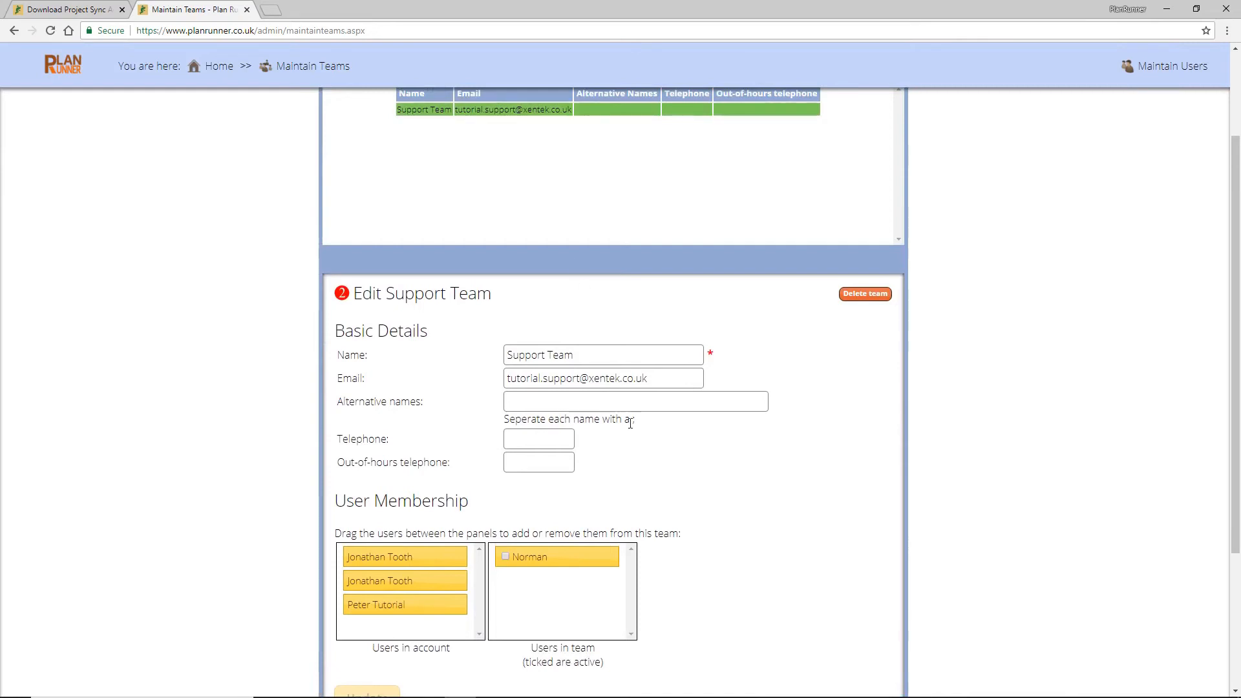
scroll(833, 184, "up", 1)
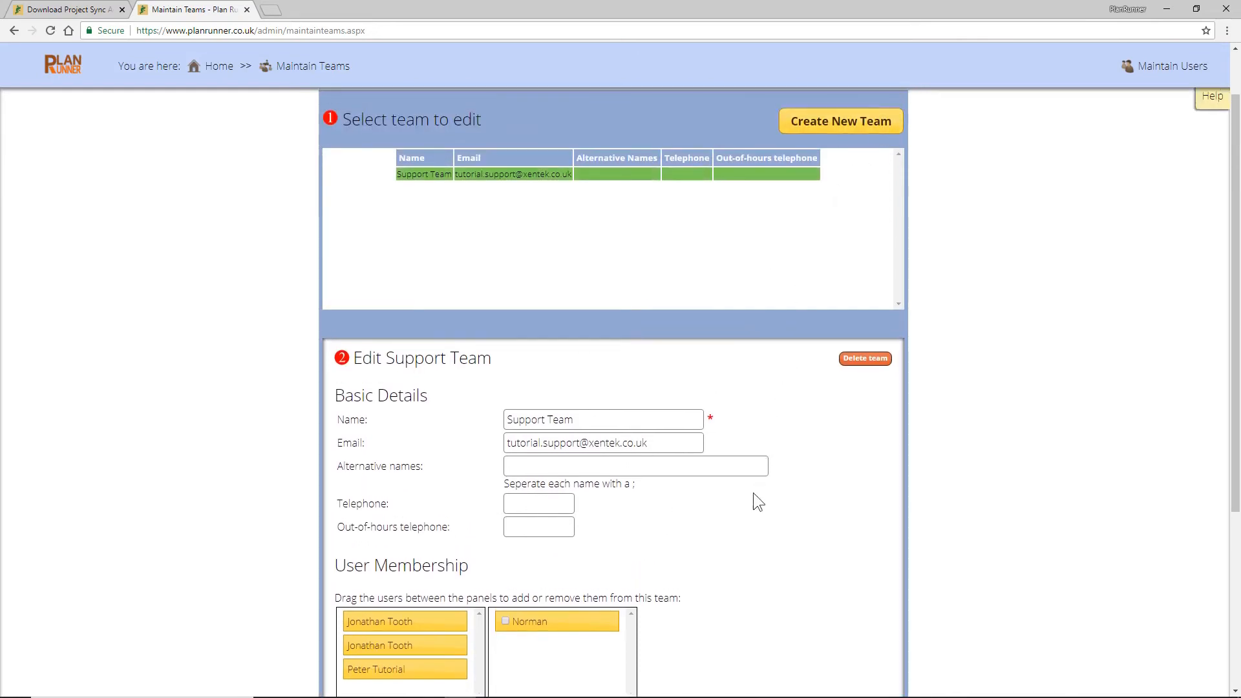
scroll(733, 527, "down", 1)
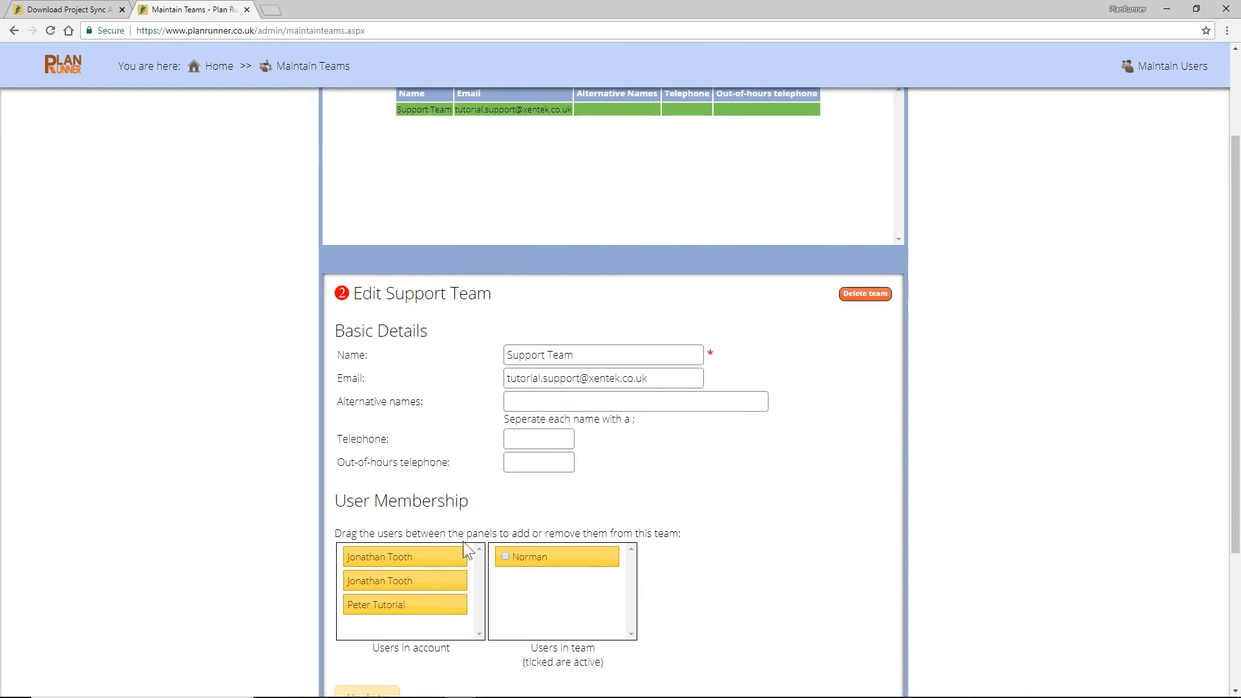
left_click(505, 557)
left_click_drag(452, 580, 517, 580)
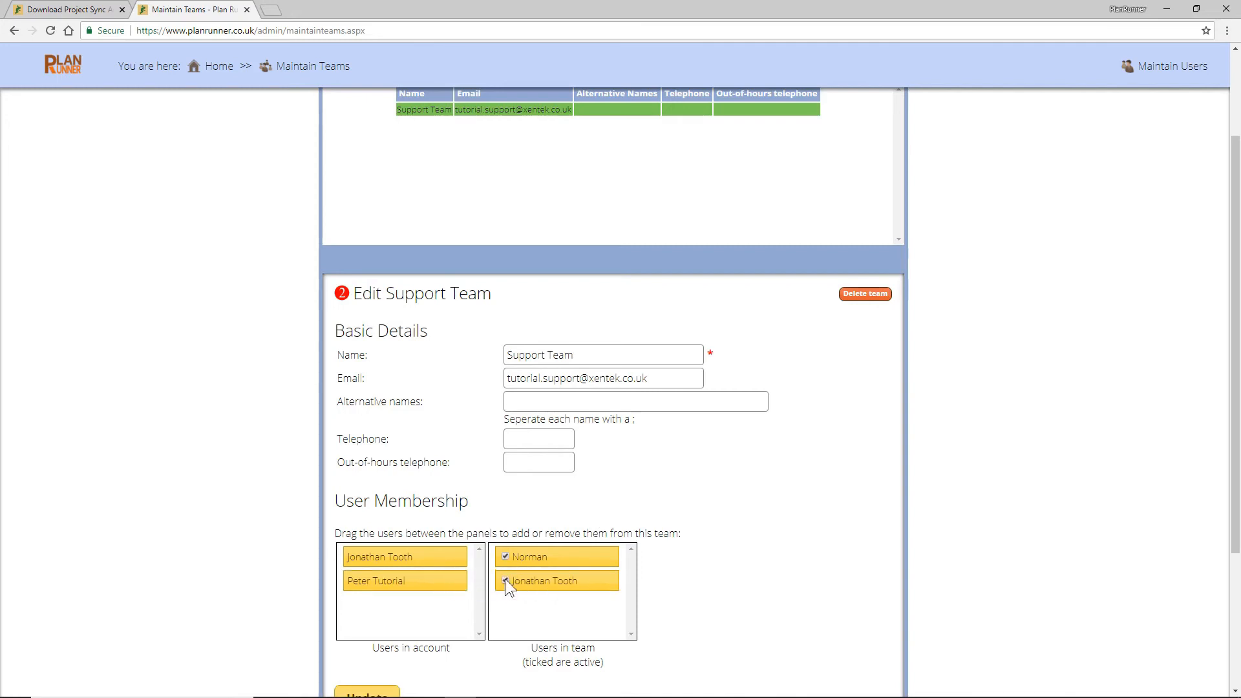
scroll(501, 580, "down", 1)
scroll(460, 593, "down", 2)
left_click(366, 570)
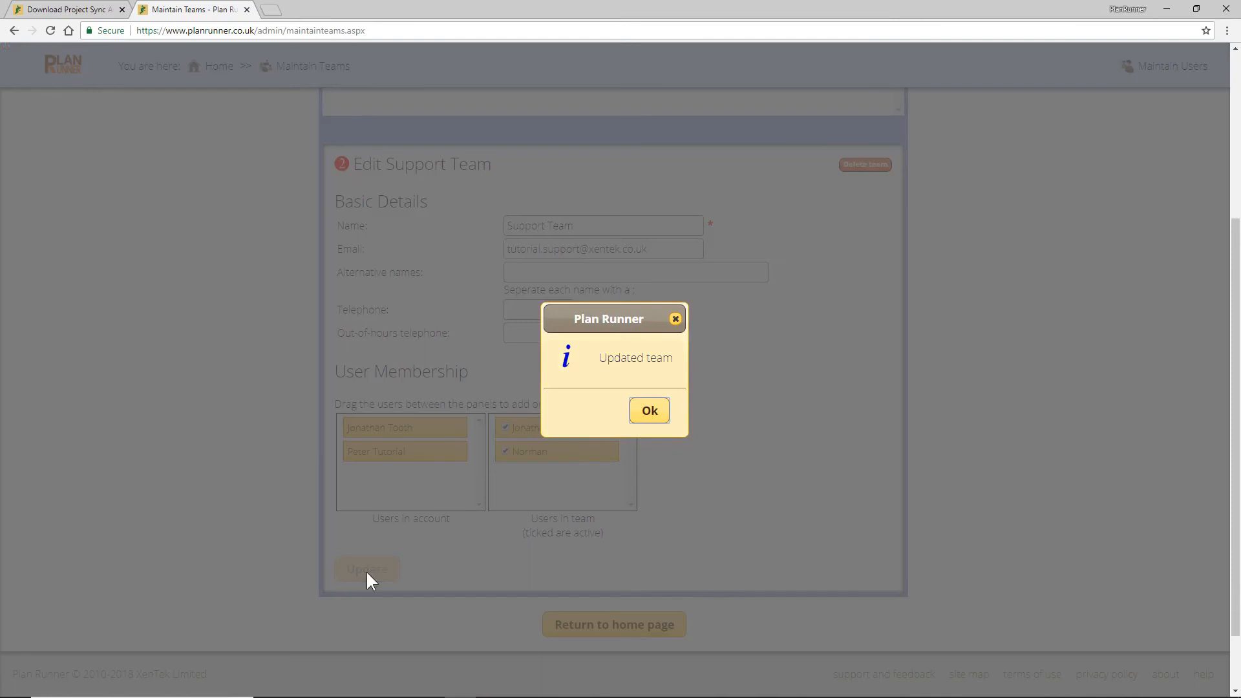
left_click(662, 413)
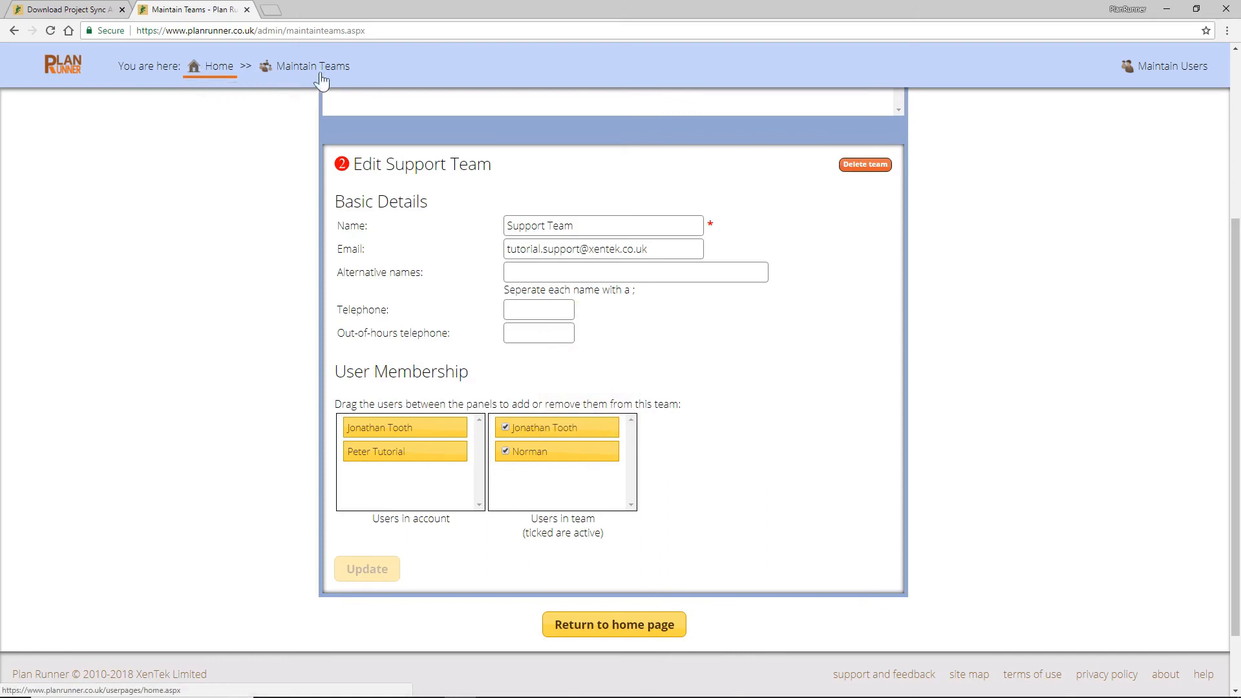
Step: Browse the help centre from the home page down to its Discussions topics and read the Time zones article
left_click(221, 68)
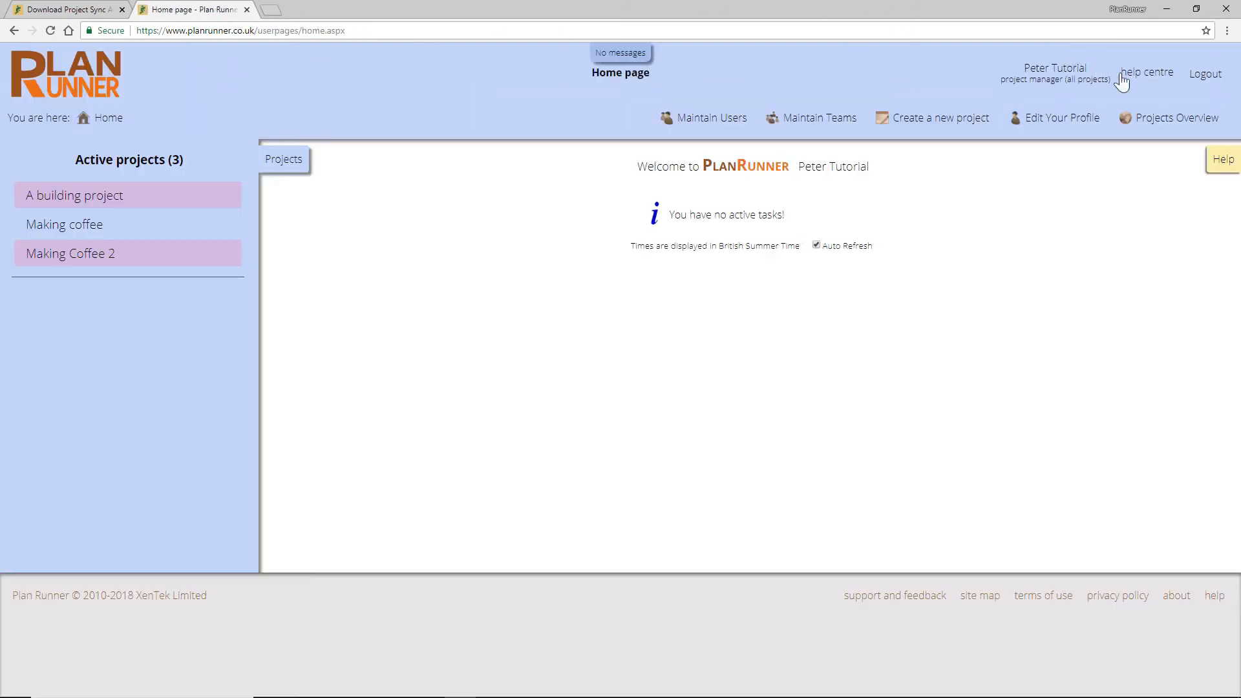
left_click(1154, 75)
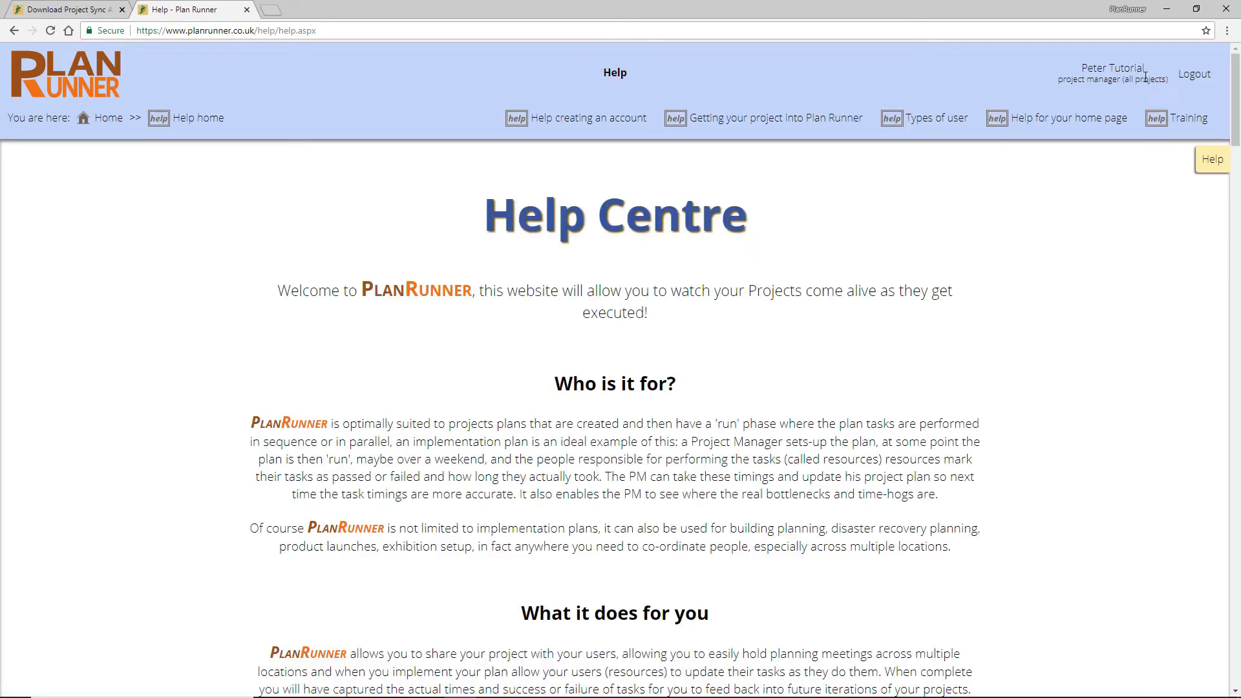
scroll(749, 378, "down", 8)
scroll(738, 383, "down", 18)
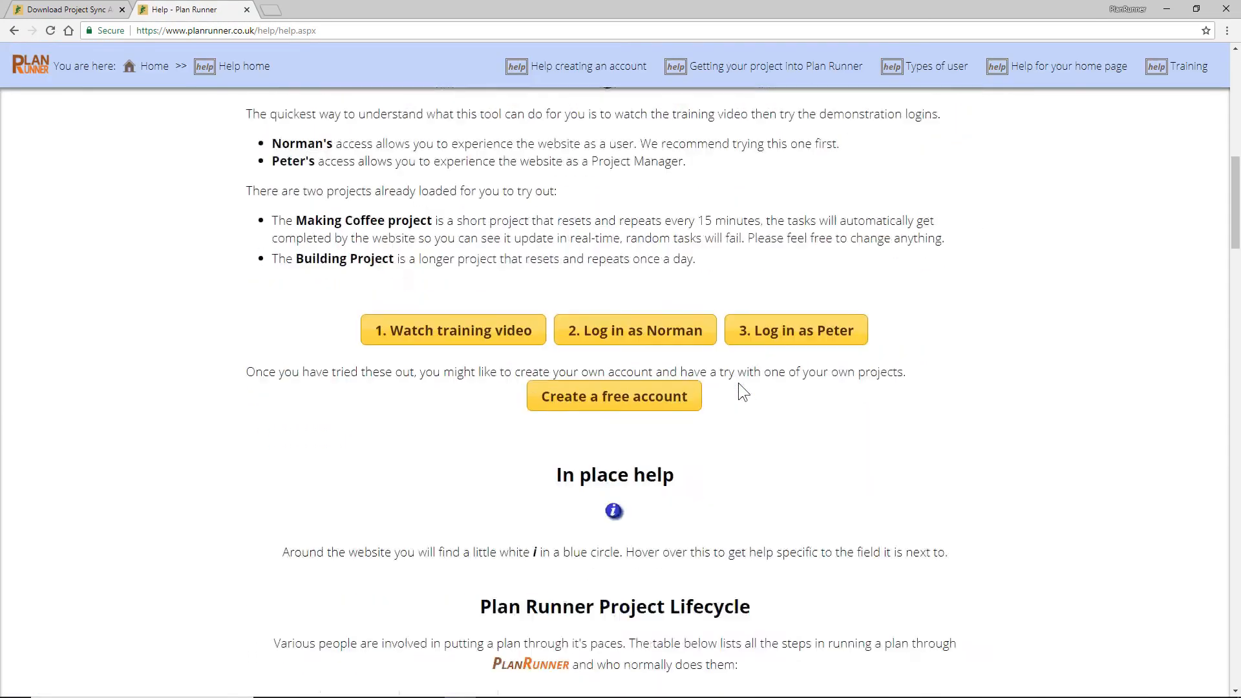
scroll(734, 389, "down", 16)
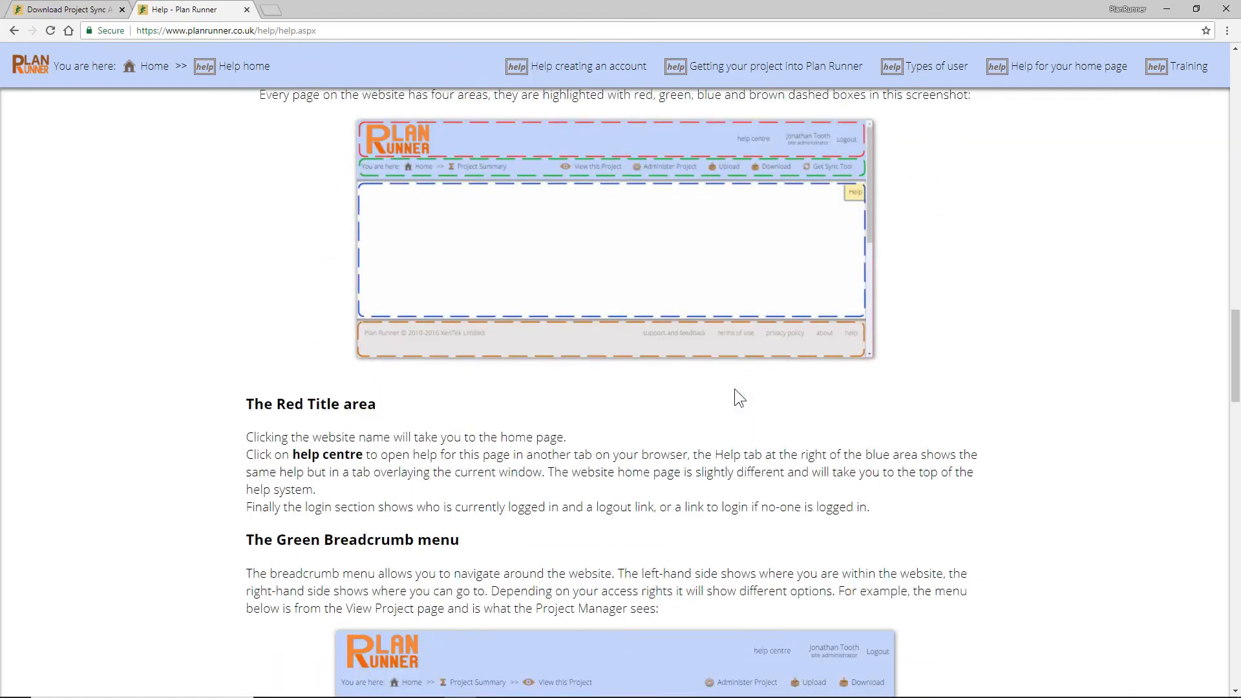
scroll(734, 391, "down", 4)
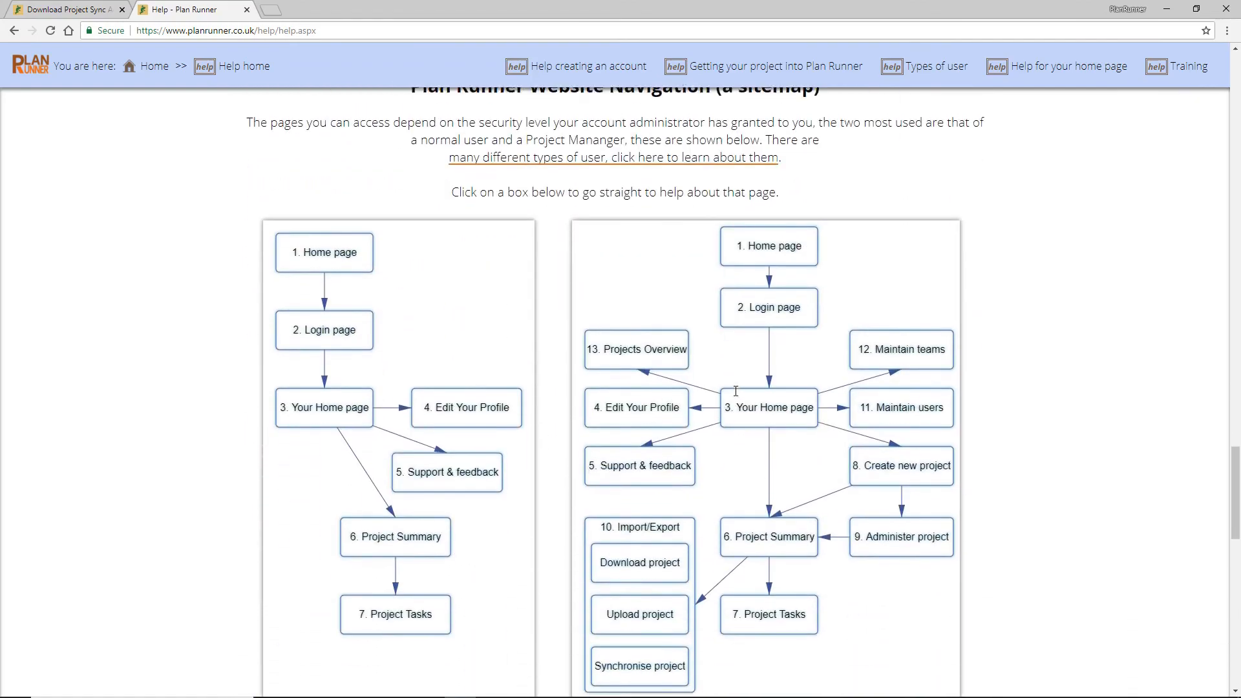
scroll(734, 390, "down", 7)
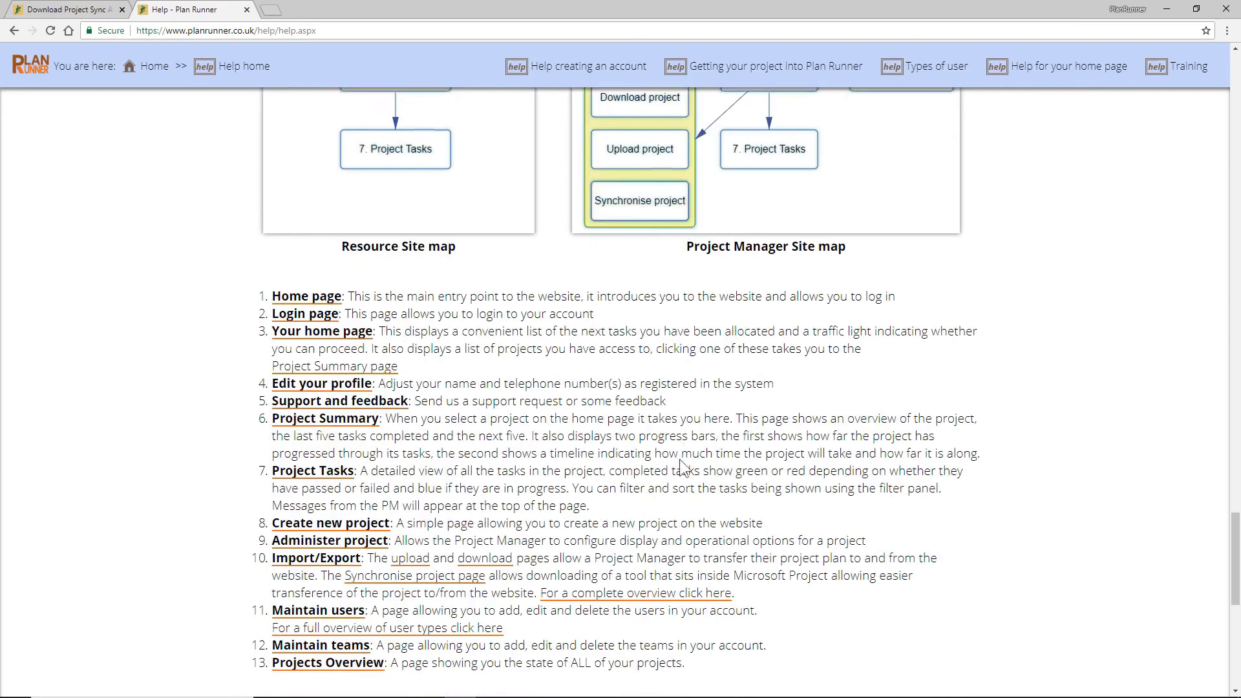
scroll(678, 465, "down", 8)
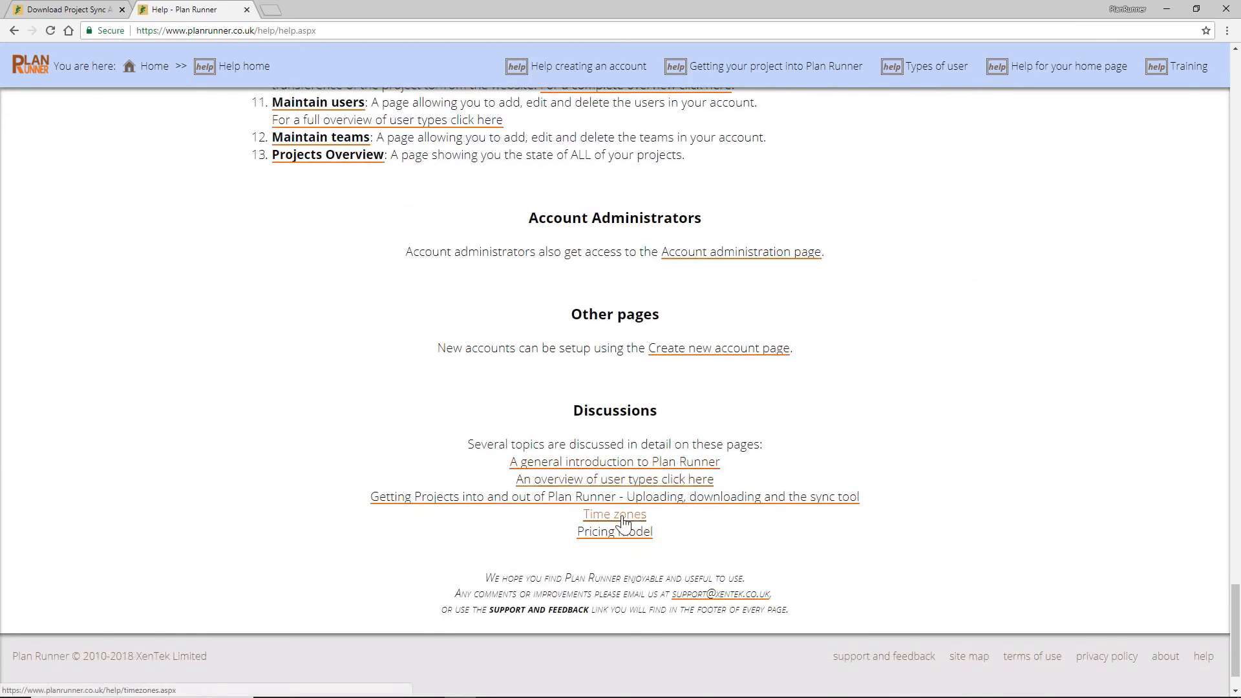
left_click(623, 522)
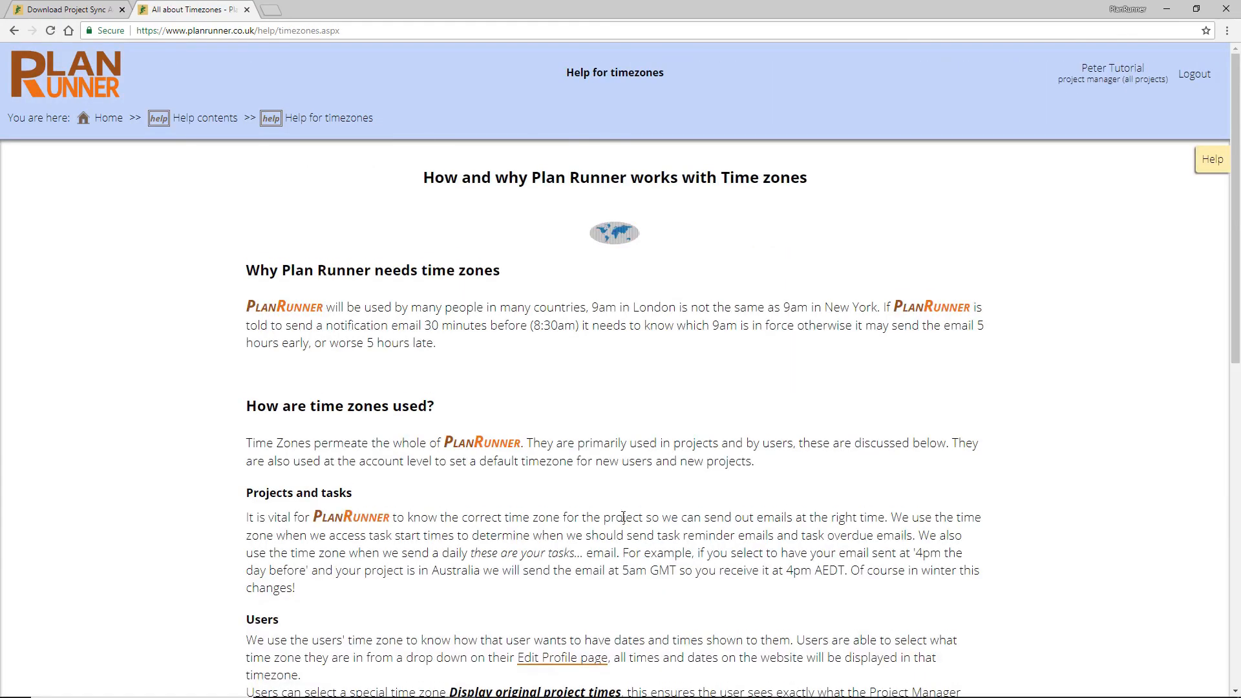
scroll(623, 517, "down", 2)
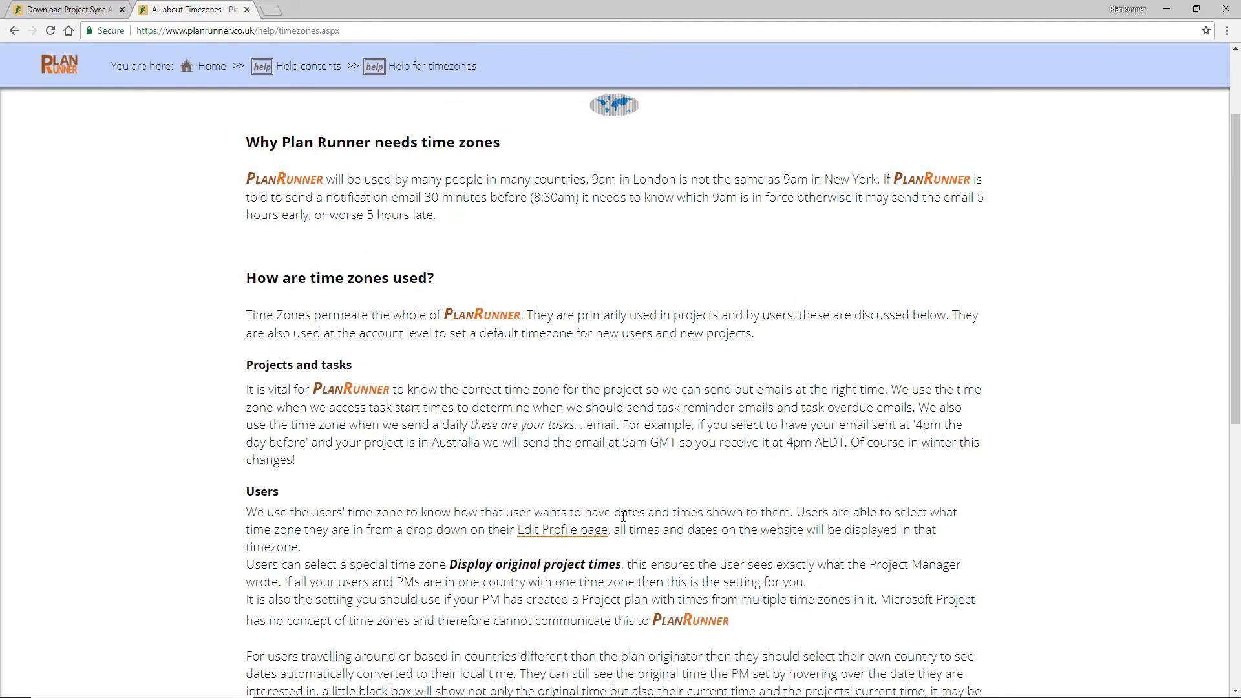